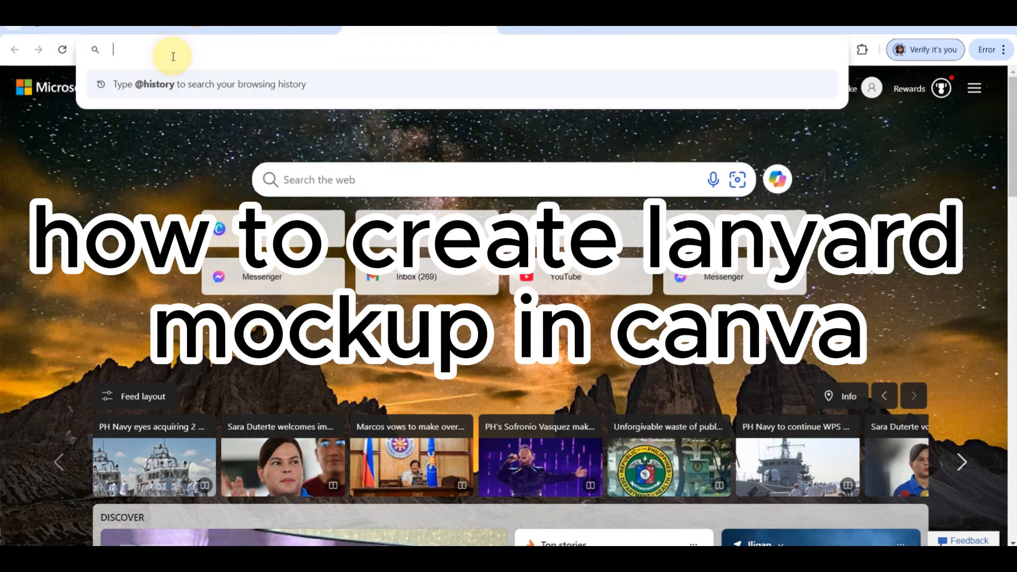
# - Go to google.com, search for "canva" and open the Canva website
pyautogui.write('go')
pyautogui.press('Return')
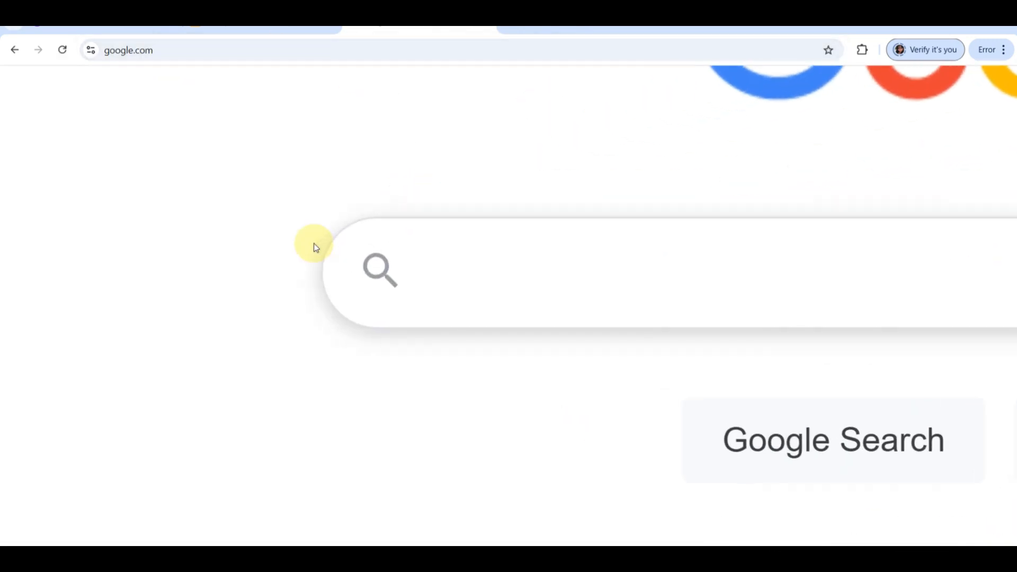
pyautogui.write('canva')
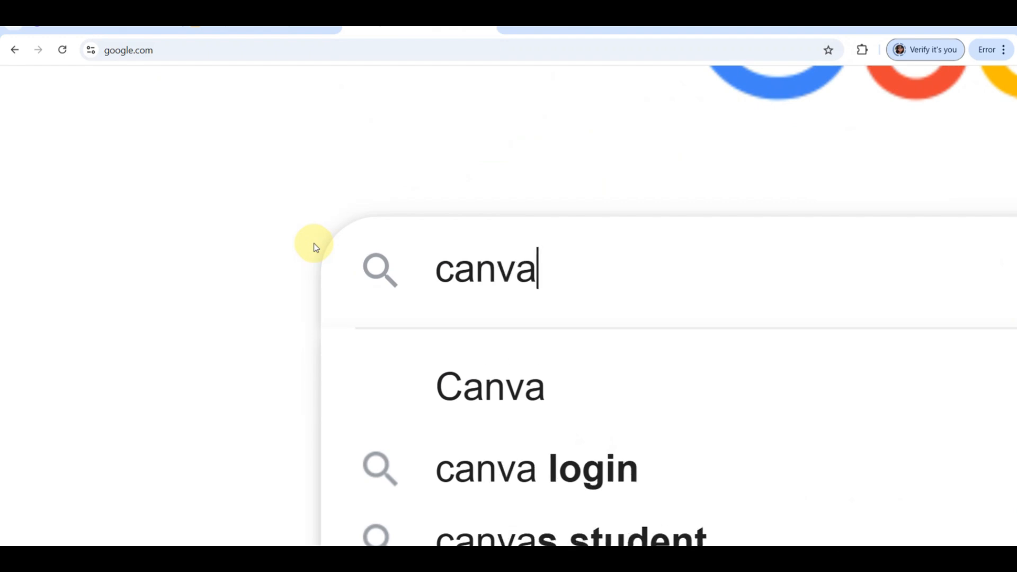
pyautogui.click(518, 396)
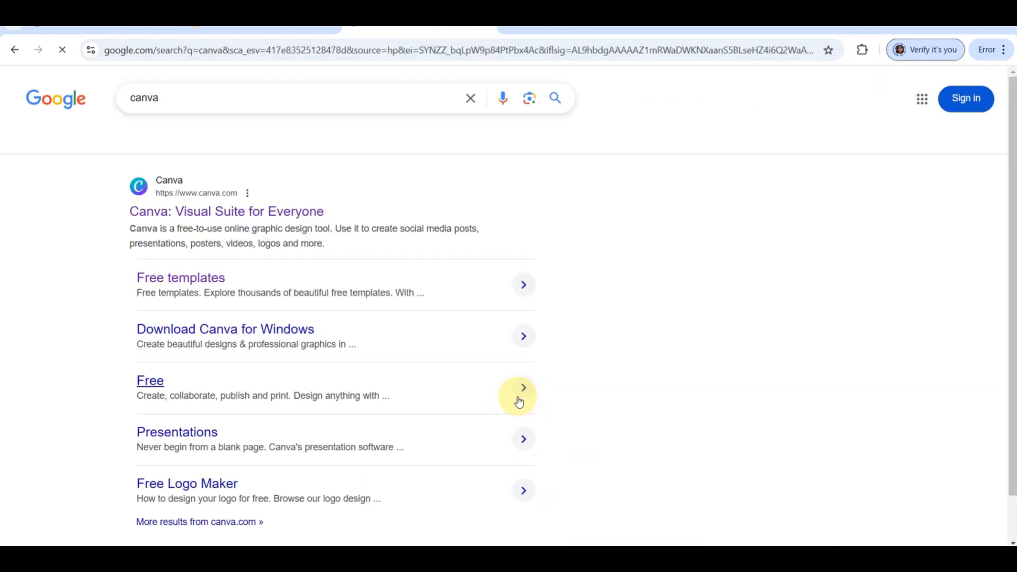
pyautogui.scroll(5, 157, 234)
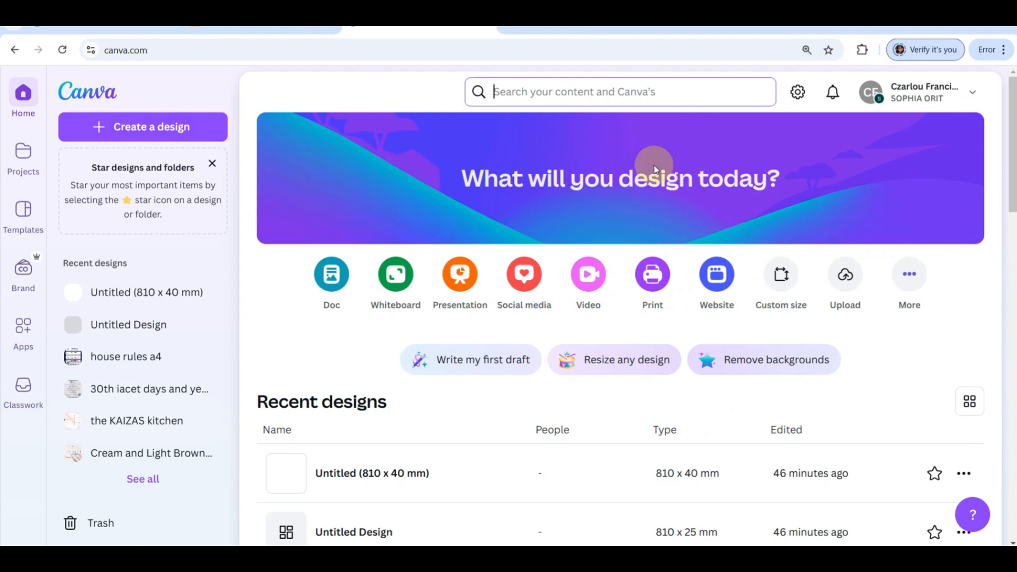
# - Start a new custom-size design and clear the stray character from its width
pyautogui.scroll(5, 719, 236)
pyautogui.hscroll(3, 719, 234)
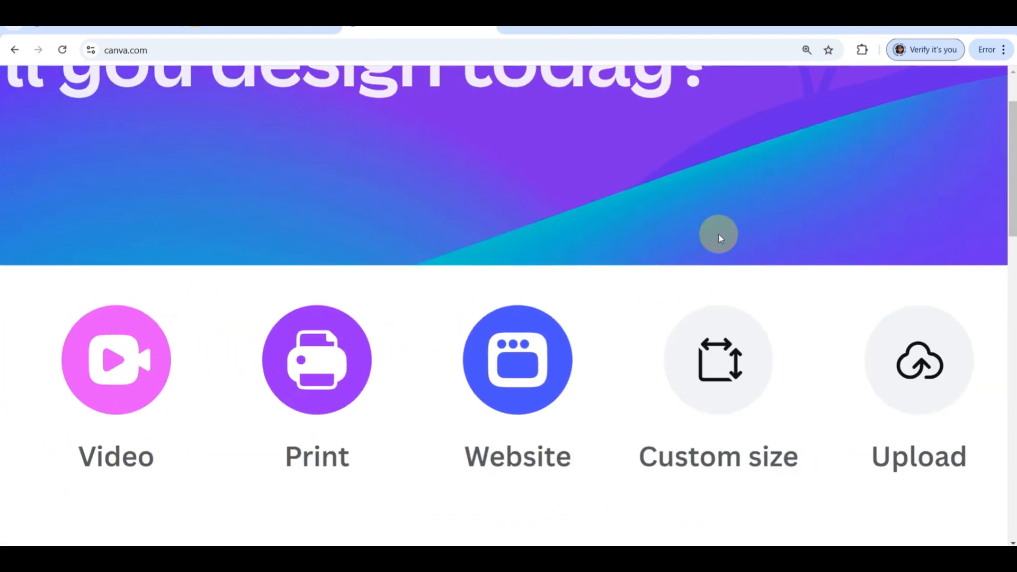
pyautogui.scroll(-2, 753, 330)
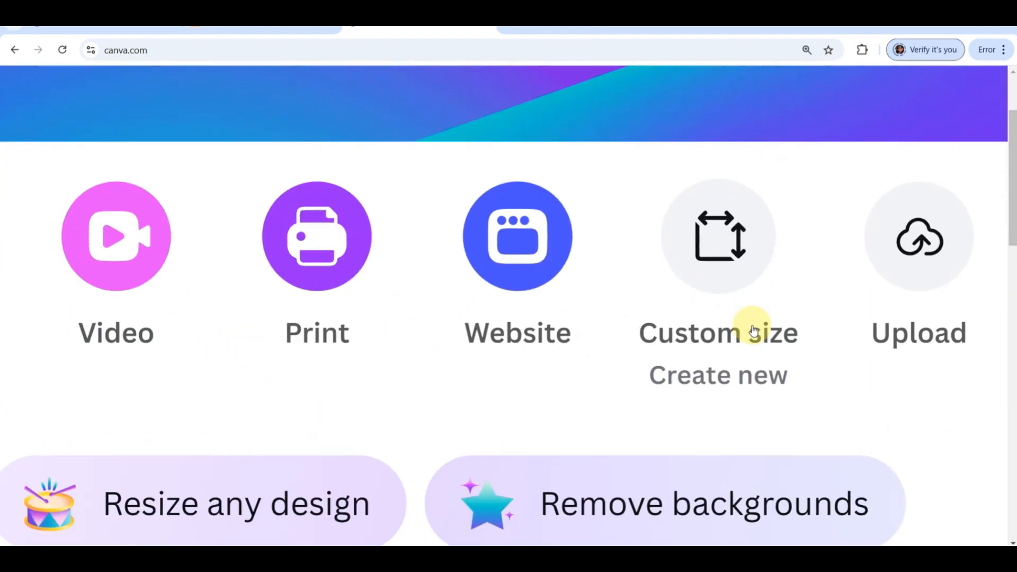
pyautogui.click(724, 238)
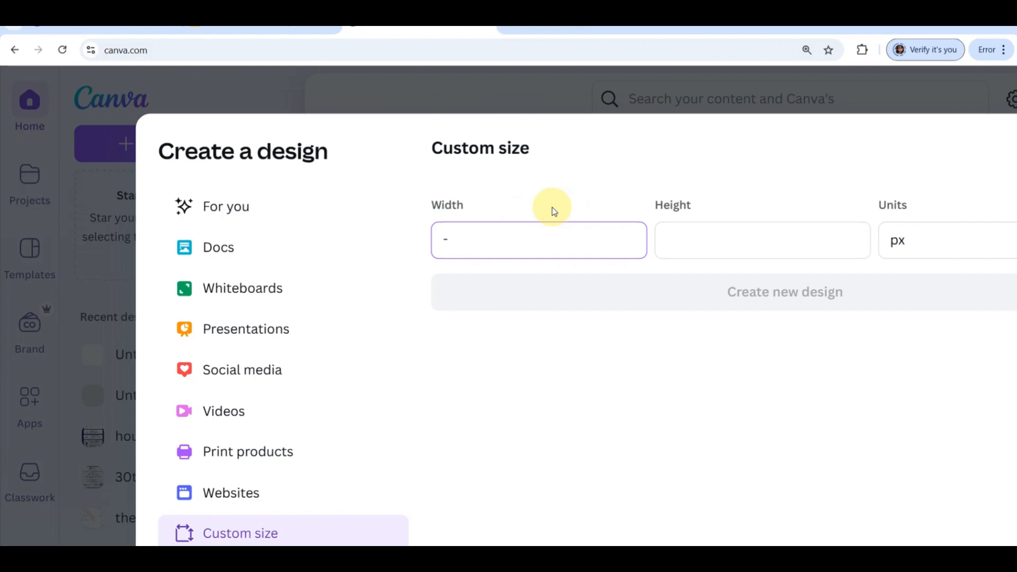
pyautogui.press('BackSpace')
pyautogui.hscroll(2, 553, 211)
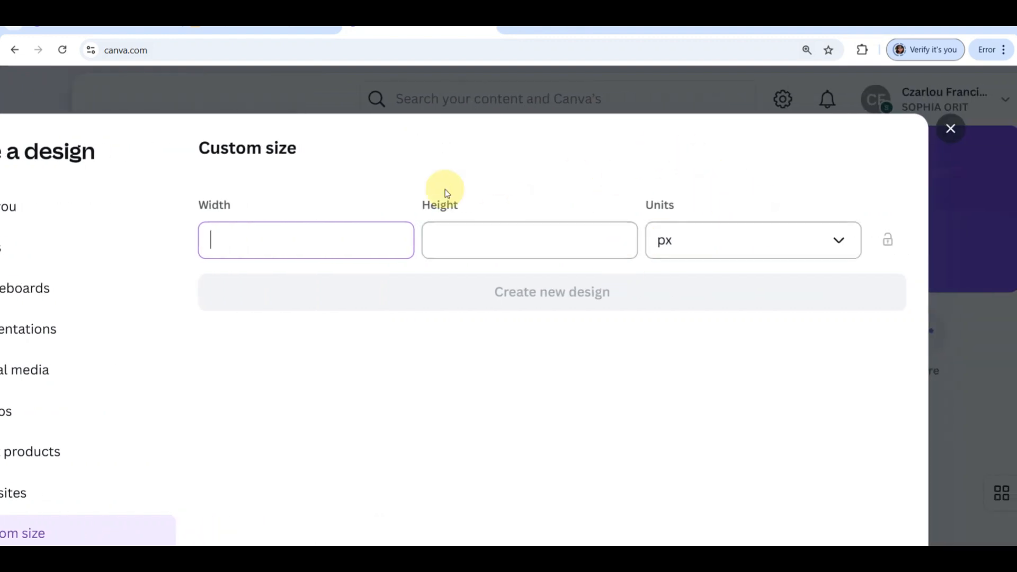
# - Check the idcard.ph lanyard measurement guide for recommended lengths by use and the standard lanyard widths
pyautogui.click(276, 27)
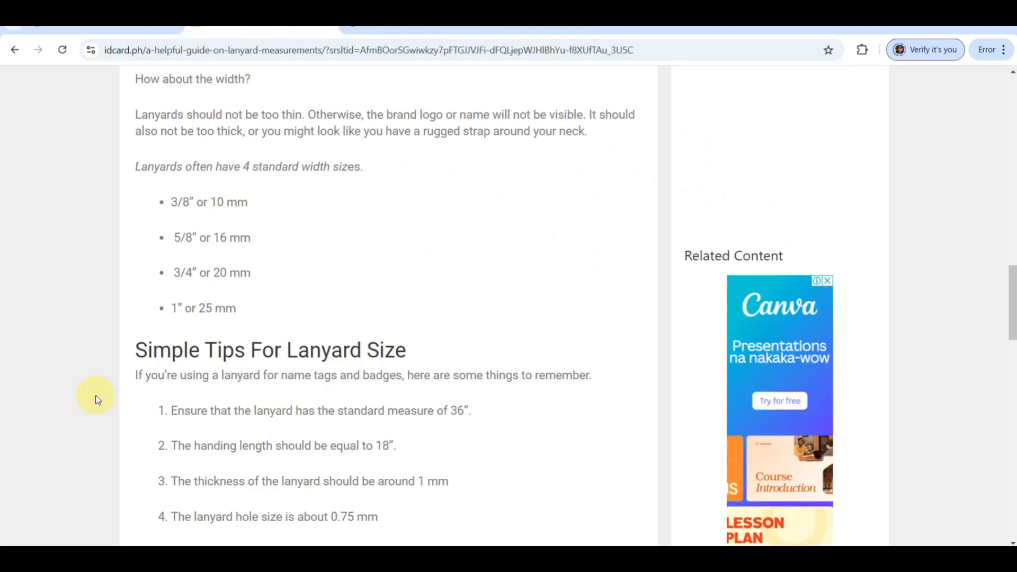
pyautogui.scroll(2, 264, 220)
pyautogui.scroll(5, 263, 219)
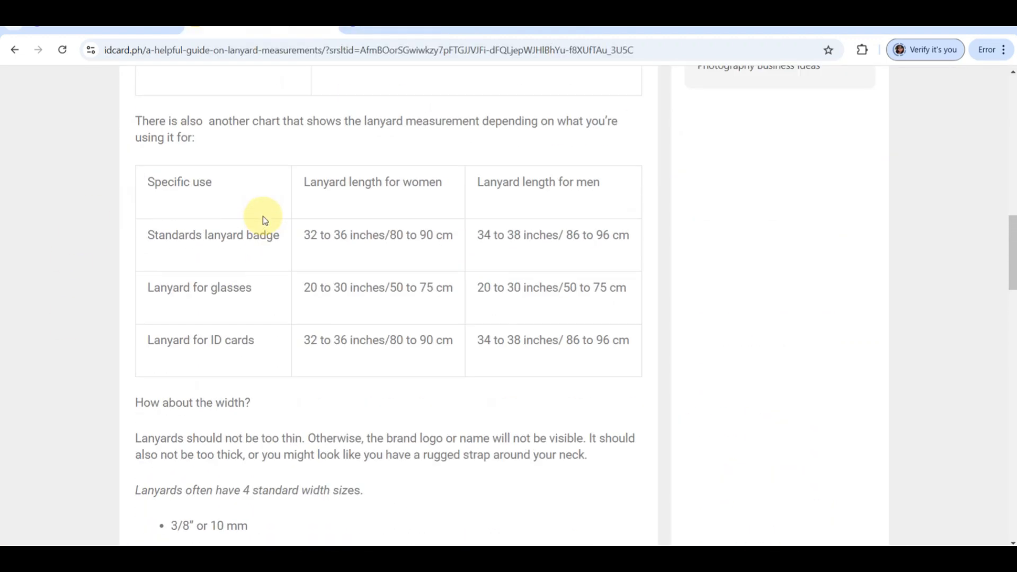
pyautogui.scroll(1, 314, 289)
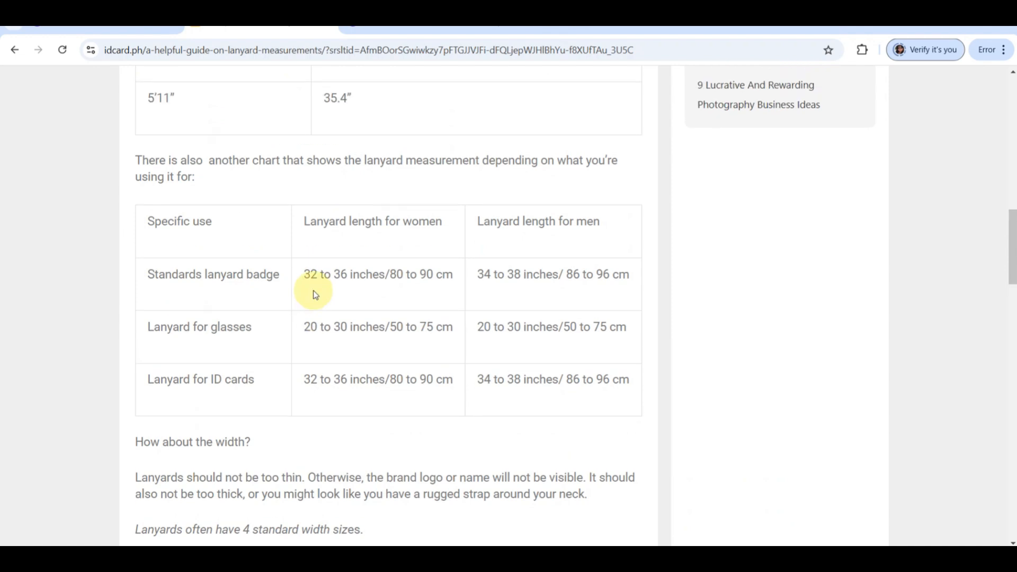
pyautogui.scroll(-5, 315, 295)
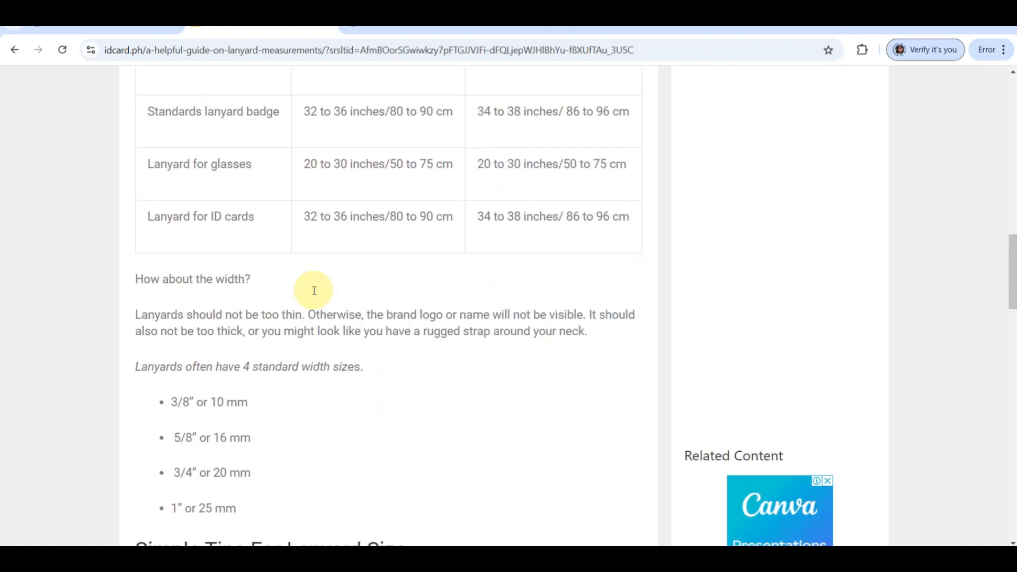
pyautogui.scroll(-1, 314, 290)
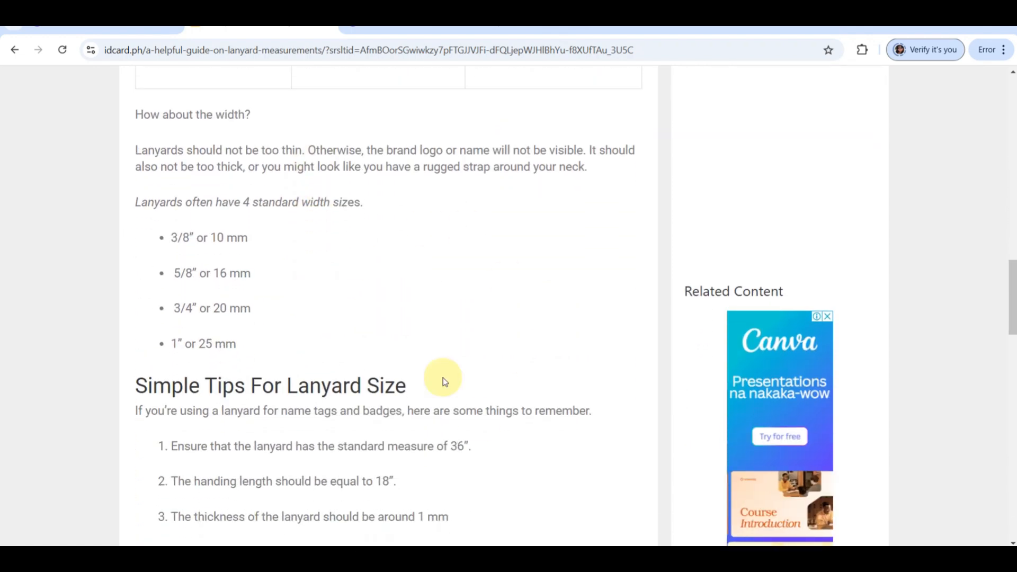
# - Return to Canva and create the custom-size design in millimetres, 810 mm wide and 40 mm high
pyautogui.click(427, 22)
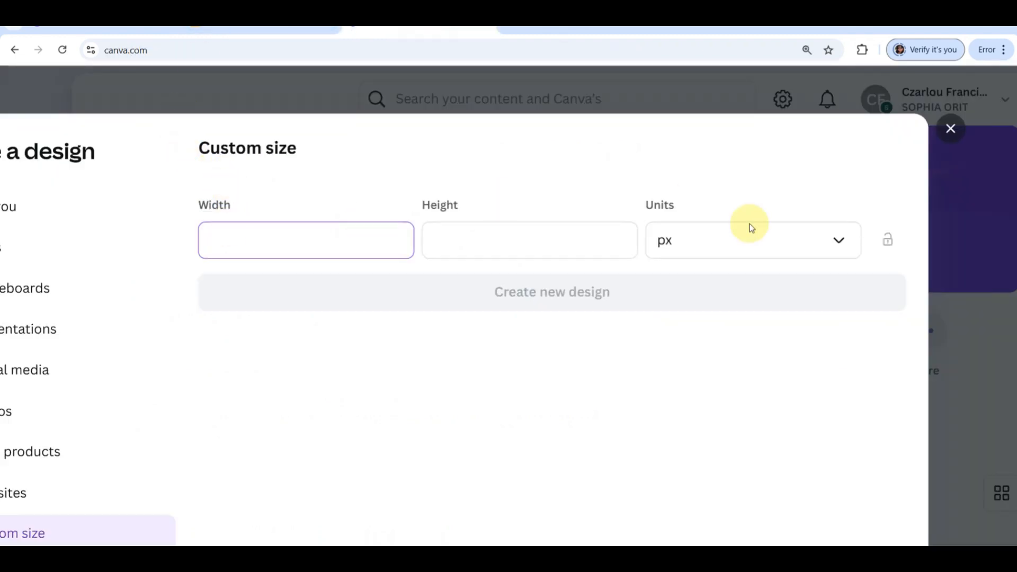
pyautogui.click(840, 249)
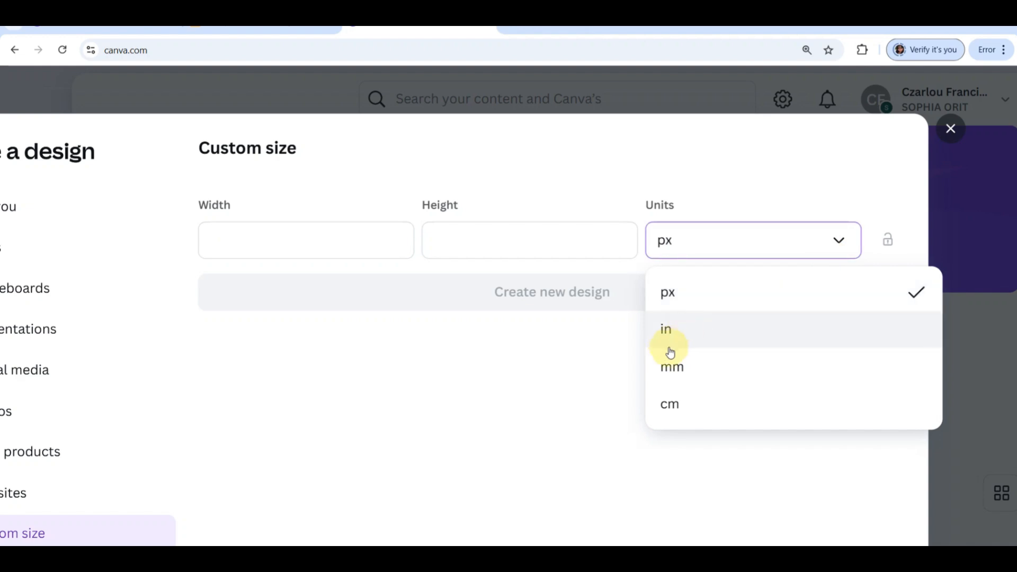
pyautogui.click(664, 365)
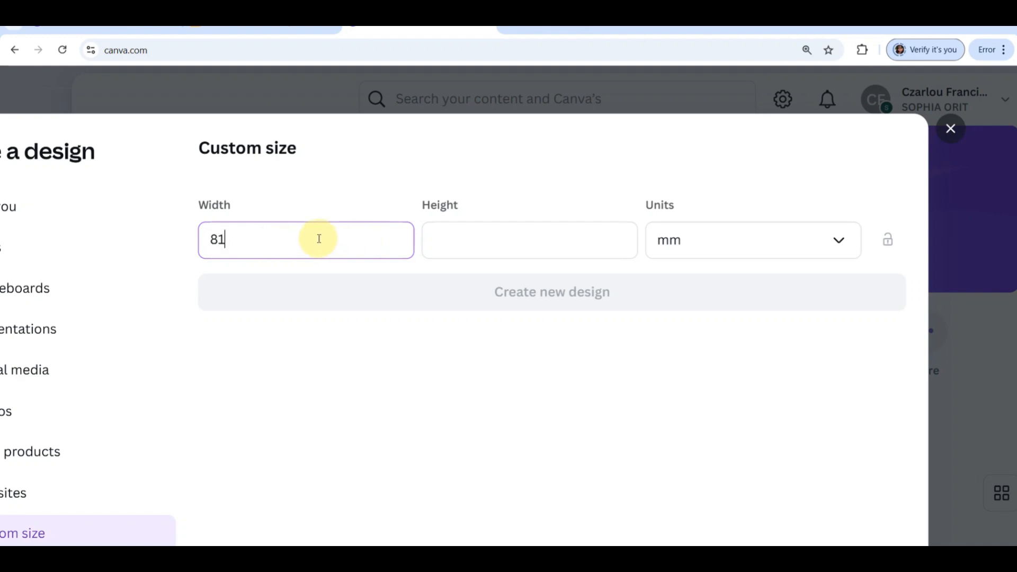
pyautogui.click(454, 233)
pyautogui.write('49')
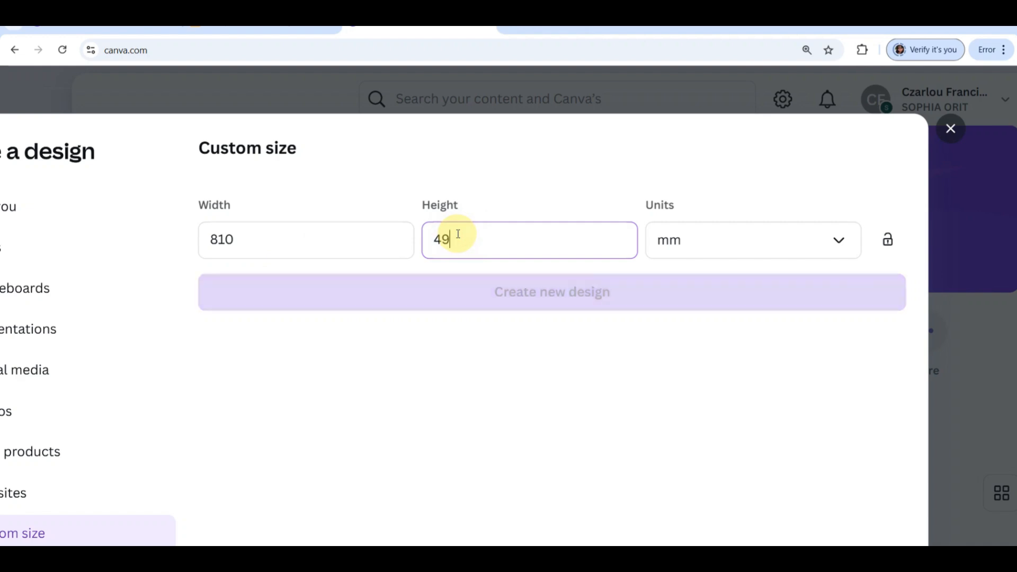
pyautogui.press('BackSpace')
pyautogui.write('0')
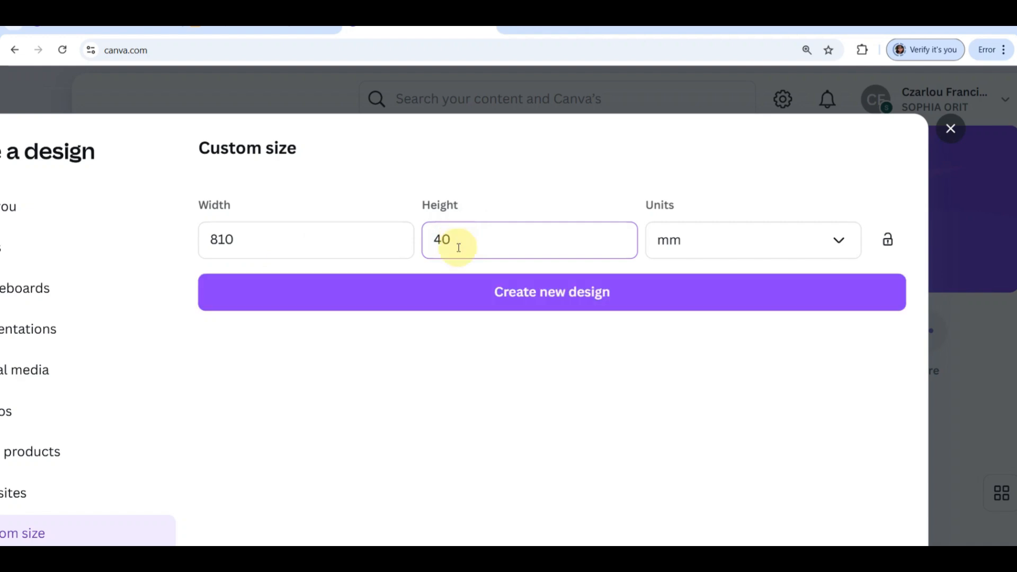
pyautogui.click(492, 304)
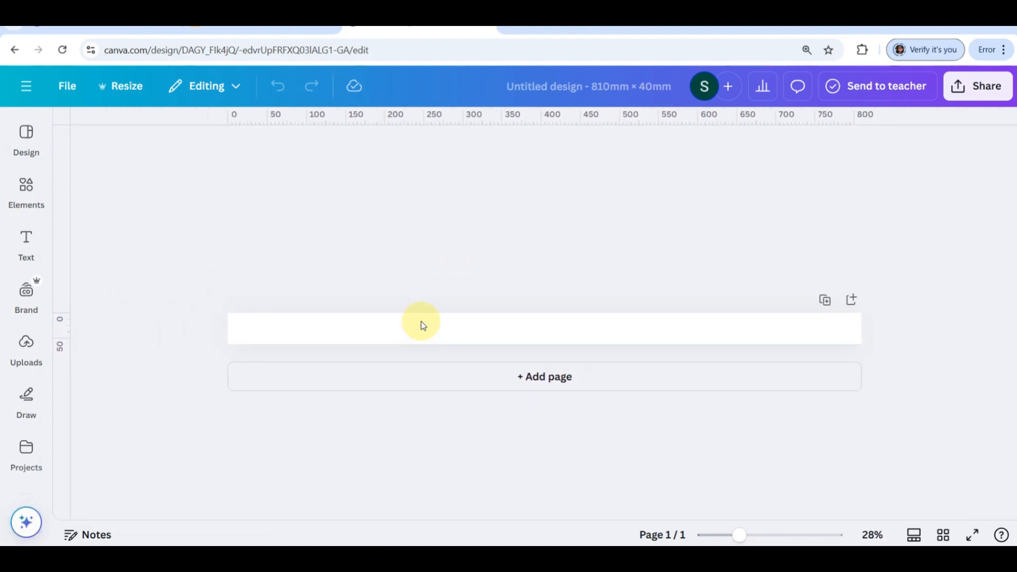
# - Try the black-to-grey and black-to-gold gradients on the blank page's background, and settle on solid black
pyautogui.click(413, 330)
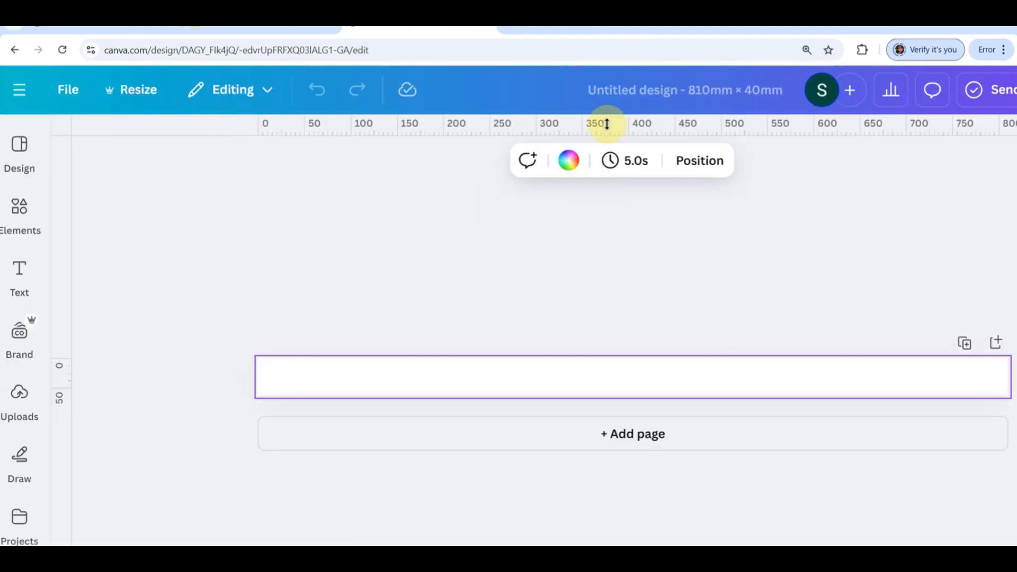
pyautogui.click(579, 162)
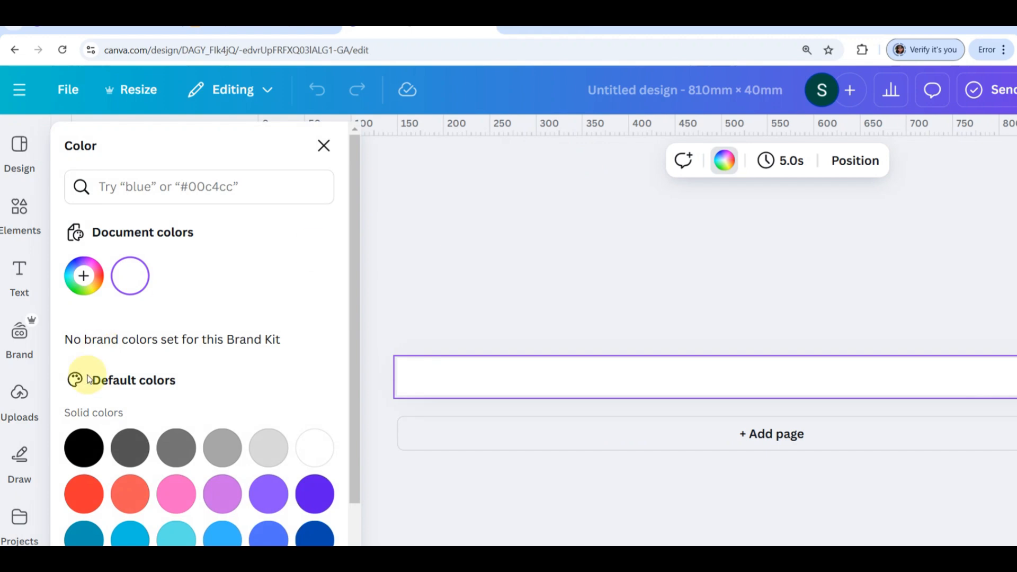
pyautogui.scroll(-3, 85, 379)
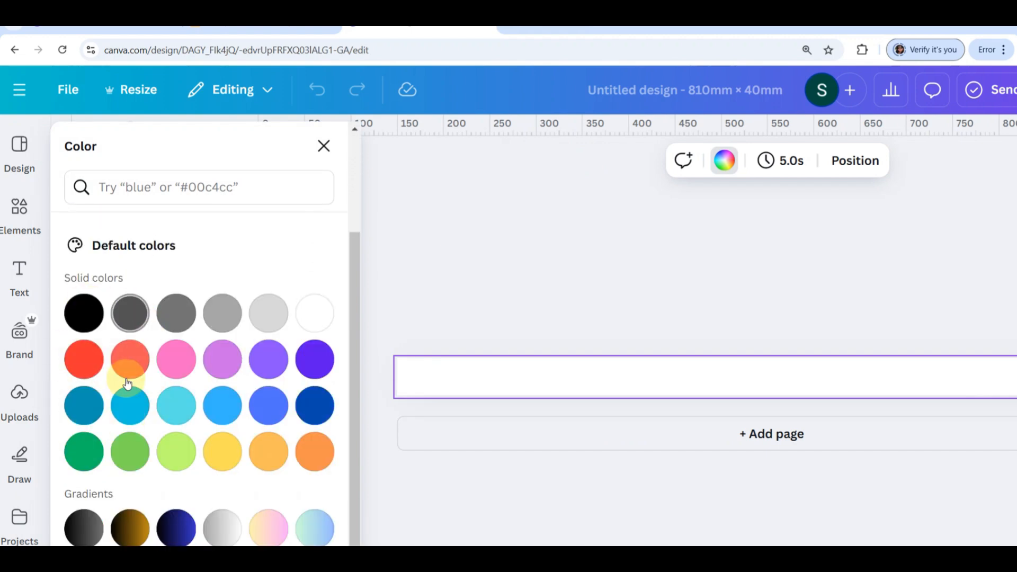
pyautogui.scroll(-1, 174, 355)
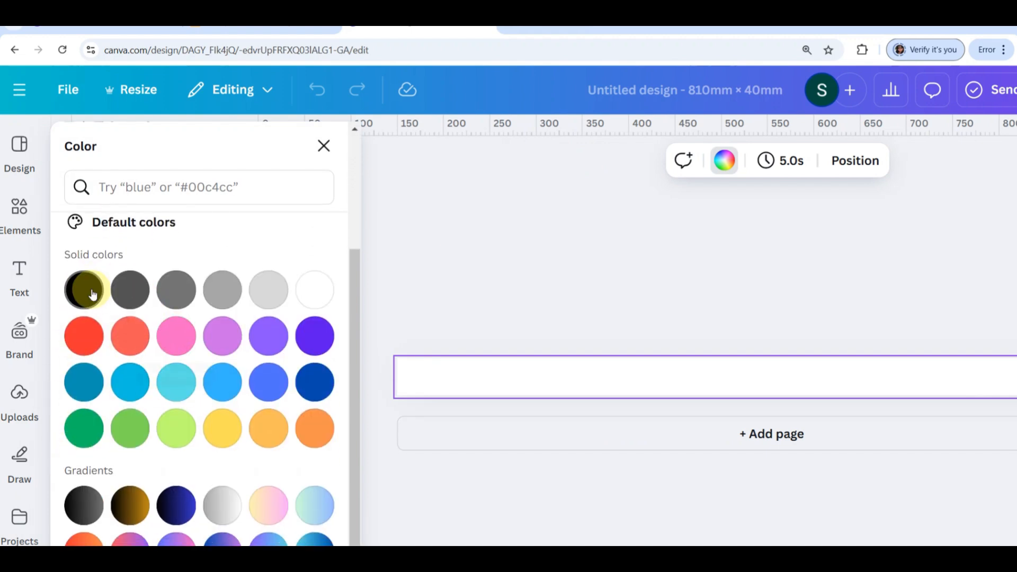
pyautogui.click(84, 504)
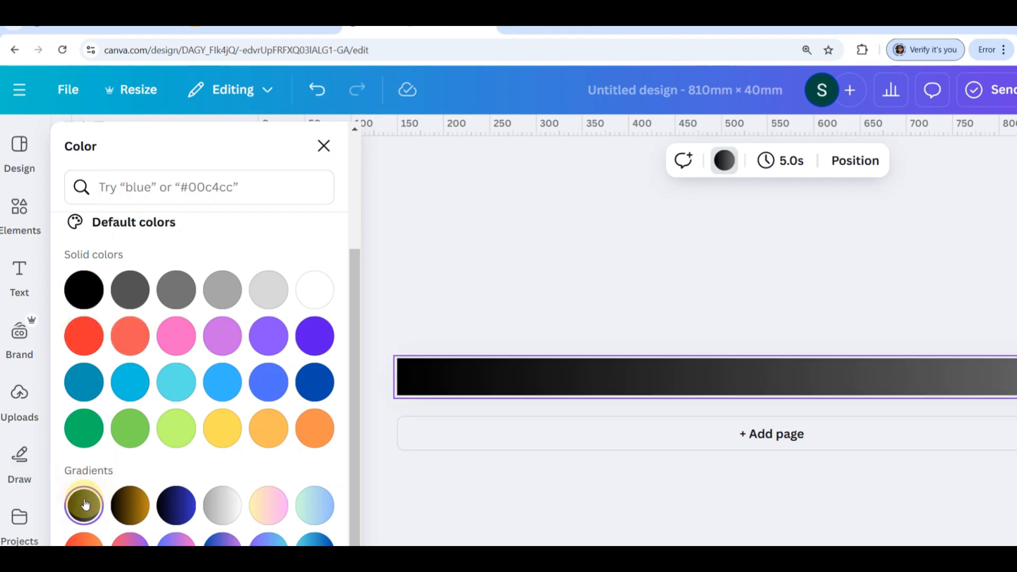
pyautogui.hotkey('ctrl', '-')
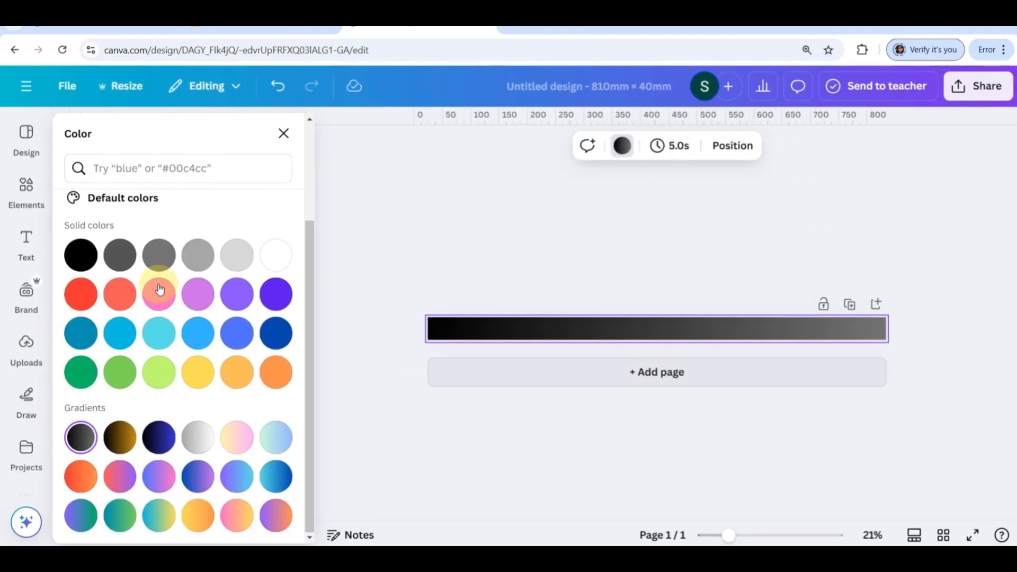
pyautogui.click(85, 259)
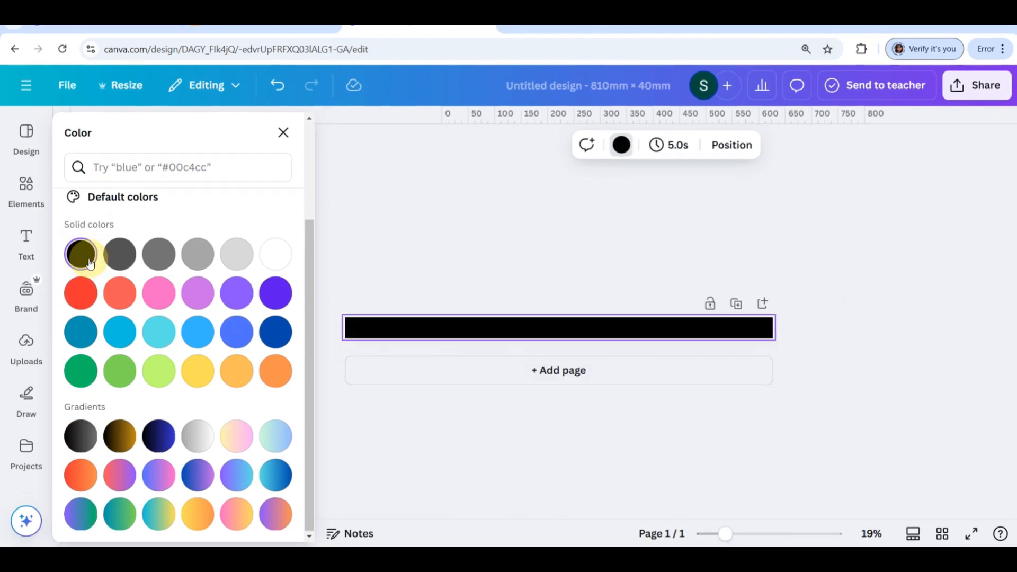
pyautogui.click(125, 439)
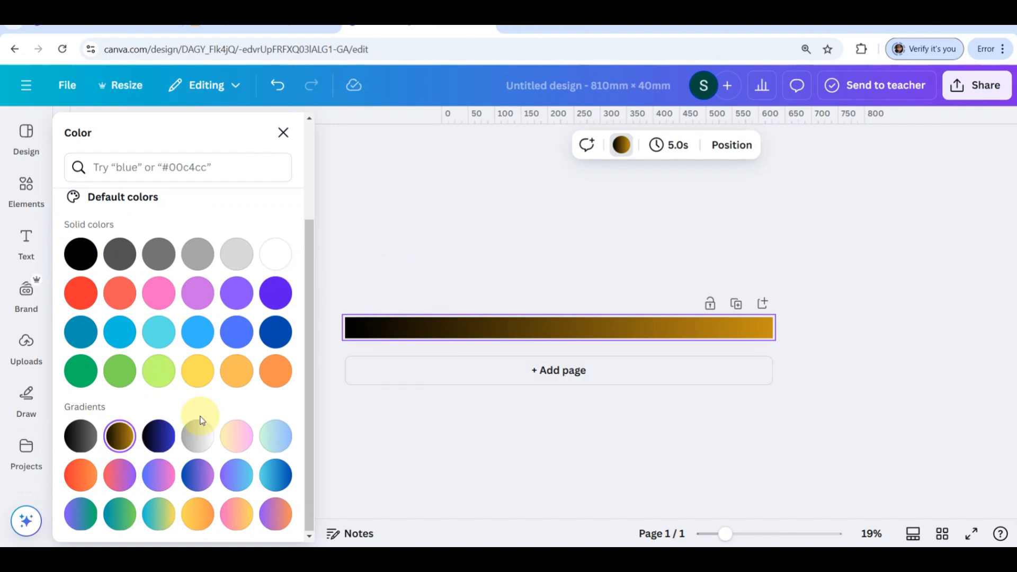
pyautogui.click(81, 254)
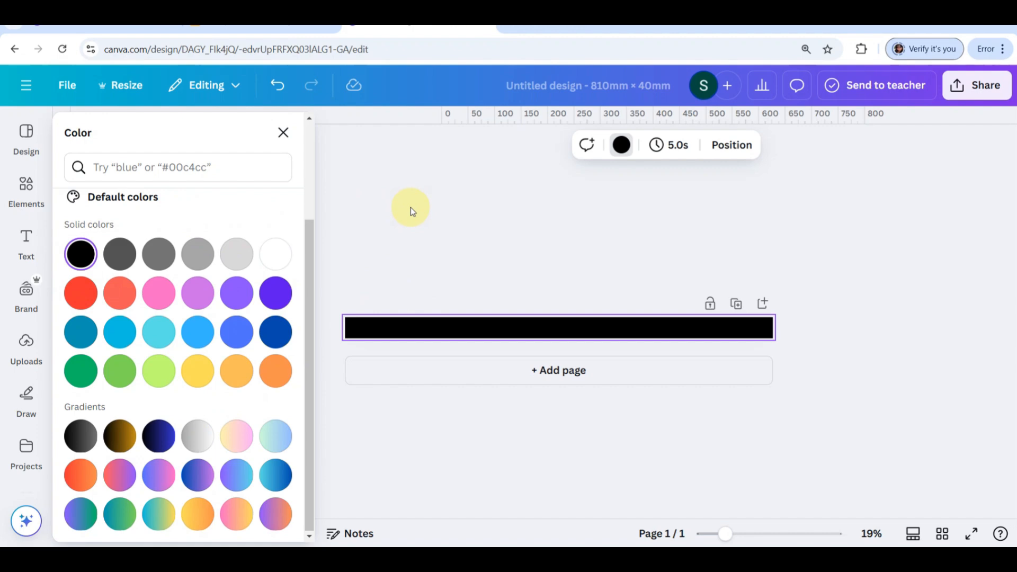
pyautogui.click(284, 138)
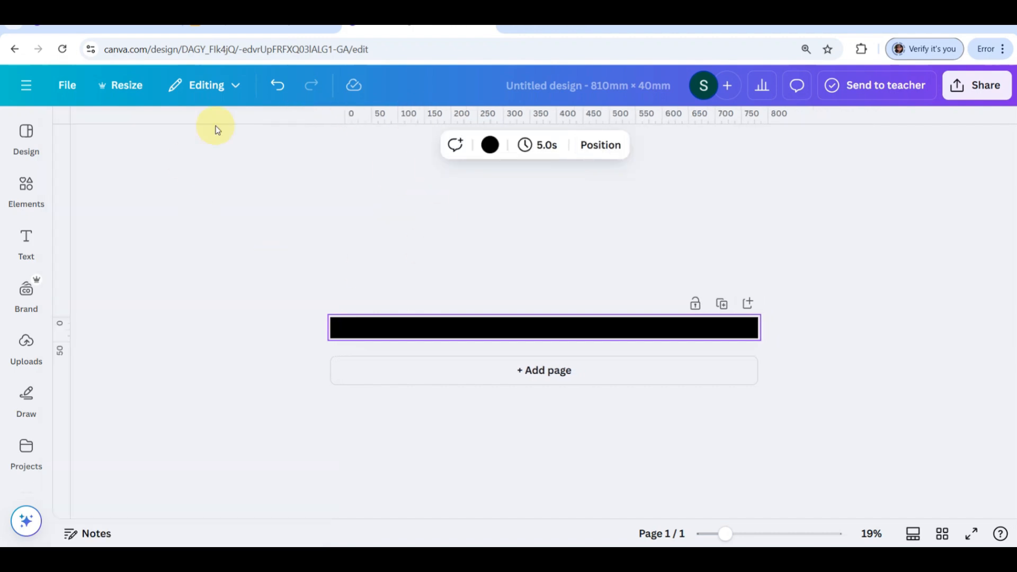
# - Search the elements library for "abstract shape"
pyautogui.moveTo(35, 187)
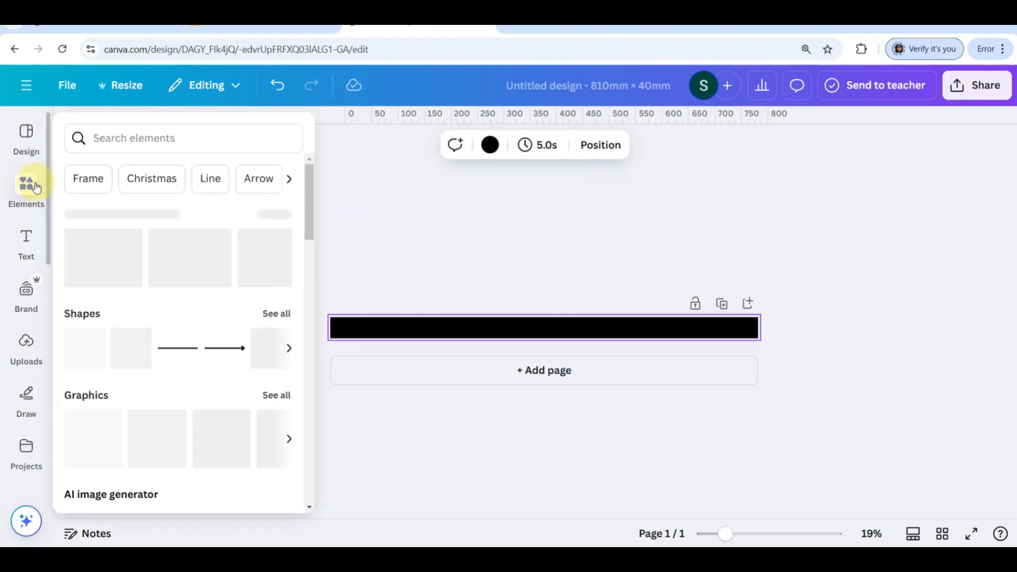
pyautogui.scroll(5, 35, 187)
pyautogui.scroll(-5, 36, 187)
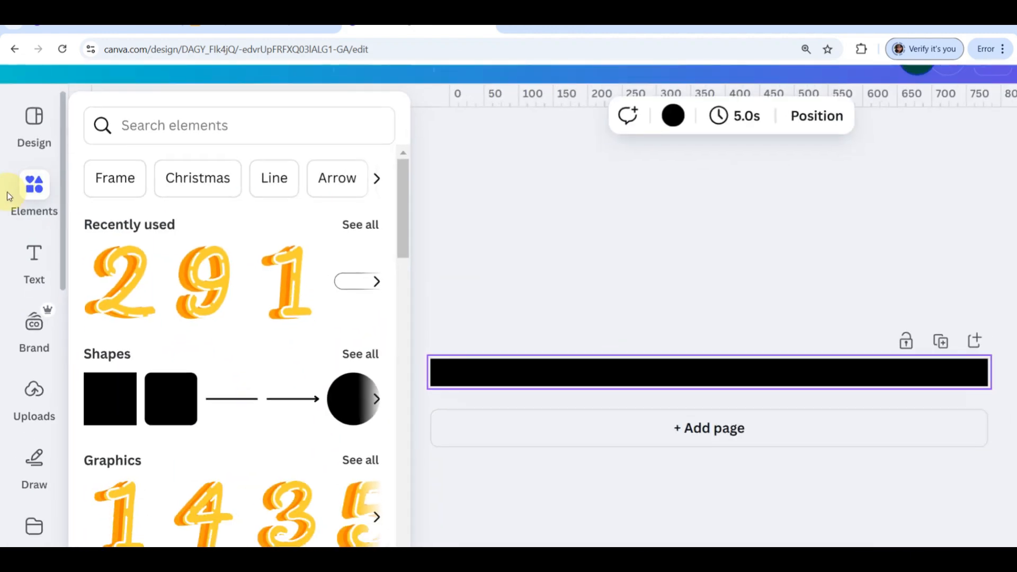
pyautogui.scroll(-3, 37, 194)
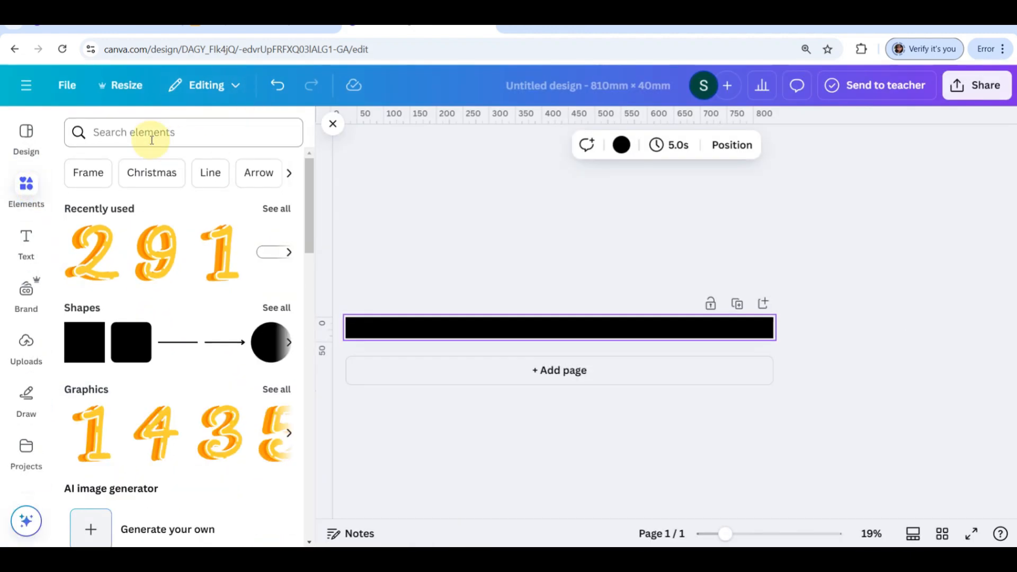
pyautogui.click(145, 126)
pyautogui.scroll(5, 139, 127)
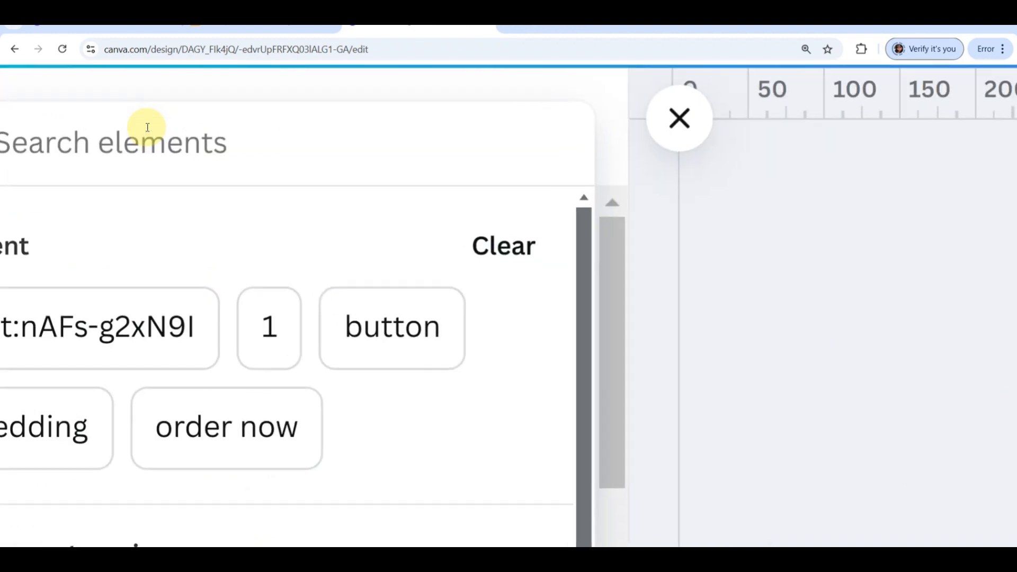
pyautogui.scroll(-5, 147, 128)
pyautogui.write('abst')
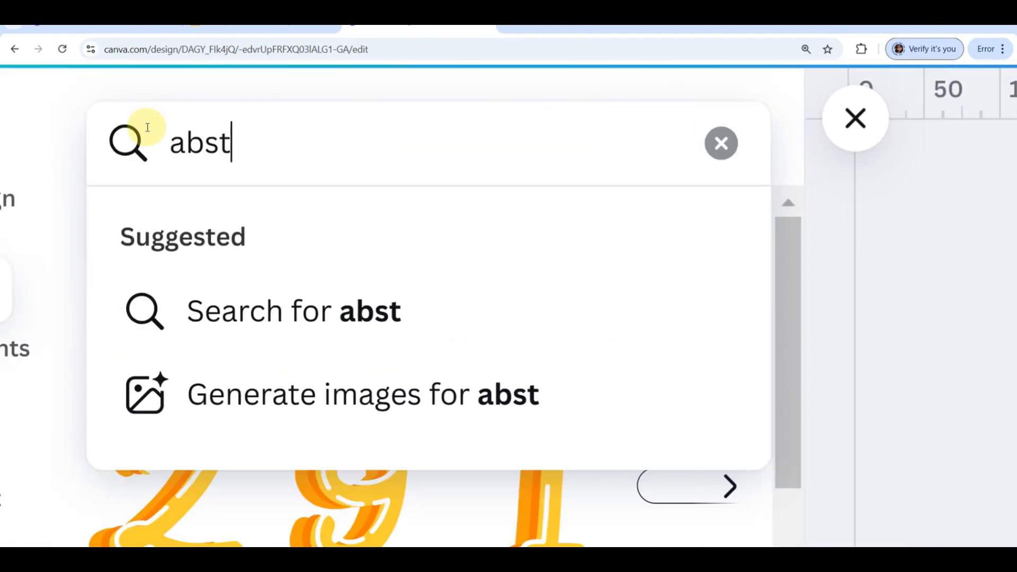
pyautogui.scroll(5, 147, 127)
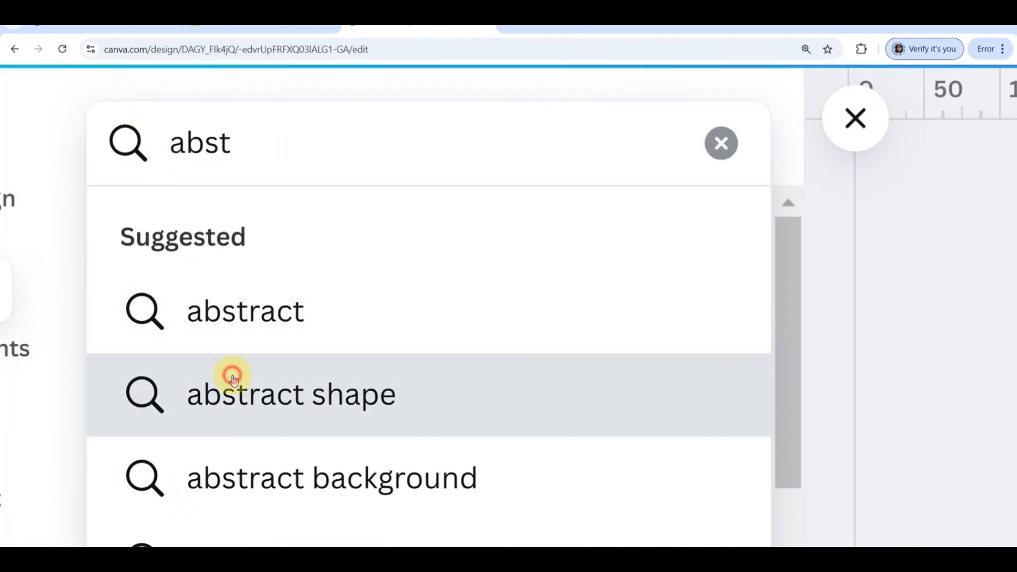
pyautogui.click(233, 379)
pyautogui.scroll(-5, 233, 379)
pyautogui.scroll(-1, 233, 379)
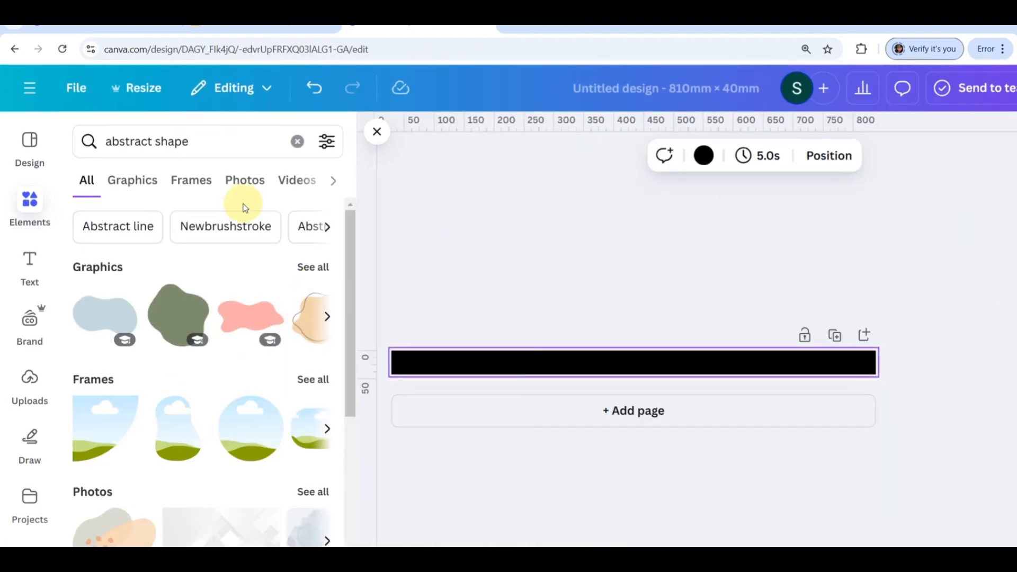
# - Change the elements search to "abstract lines" and show all matching graphics
pyautogui.click(201, 148)
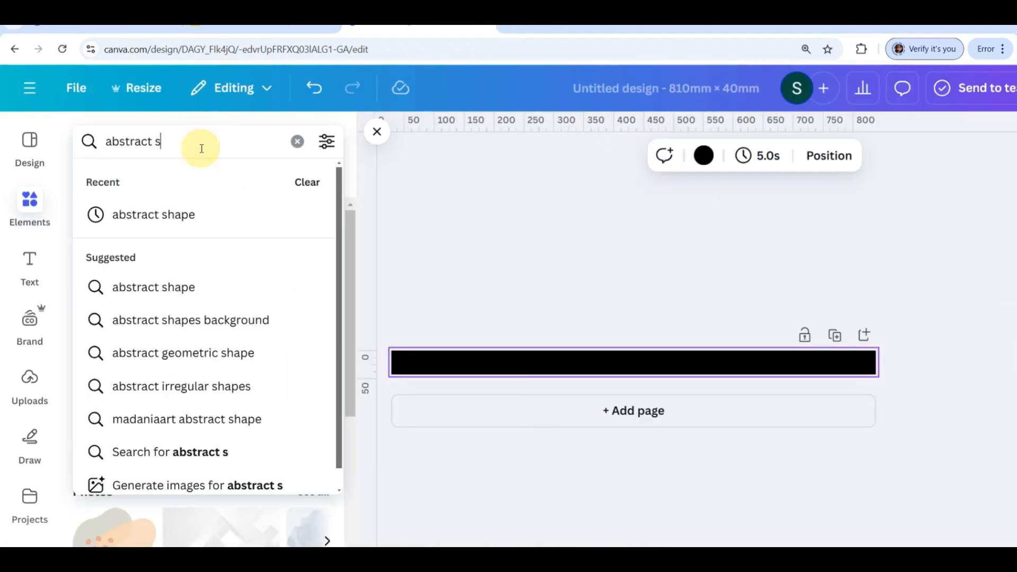
pyautogui.press('BackSpace')
pyautogui.write('lines')
pyautogui.press('Return')
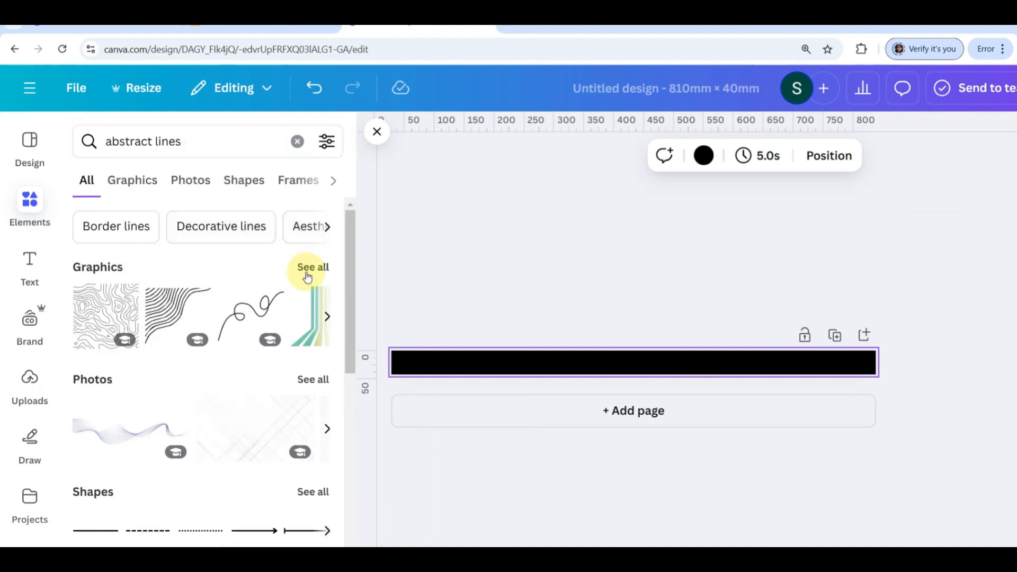
pyautogui.click(307, 276)
# - Browse the abstract line graphics and add the blue and orange wavy contour-line graphic to the strap
pyautogui.scroll(-2, 170, 372)
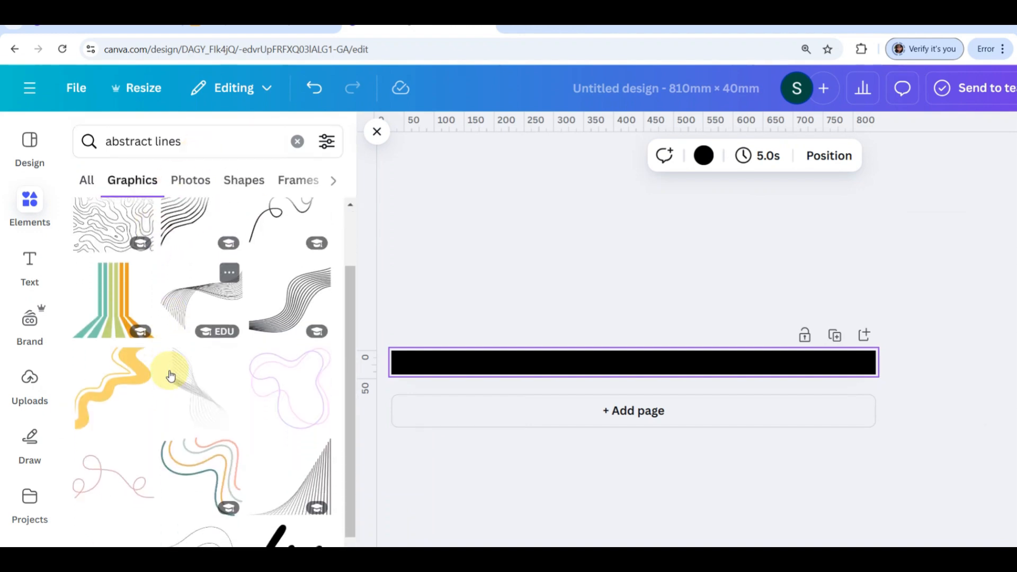
pyautogui.scroll(-5, 170, 375)
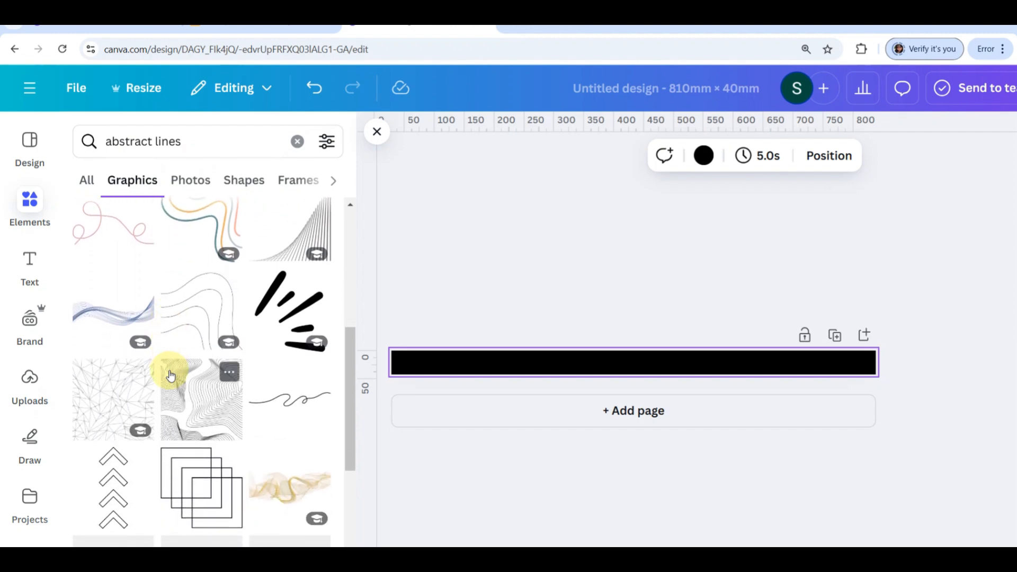
pyautogui.scroll(-5, 170, 375)
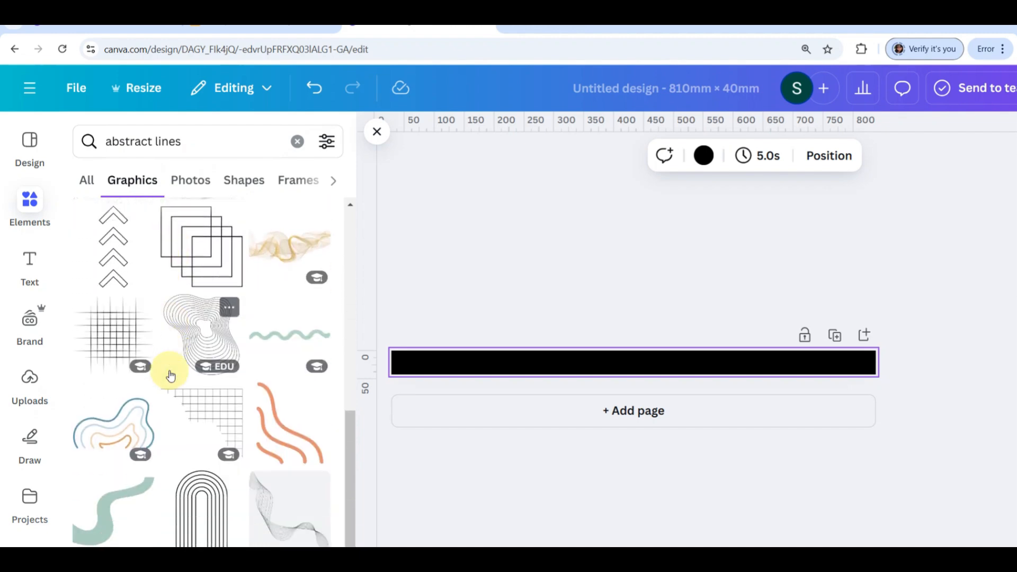
pyautogui.scroll(-2, 170, 374)
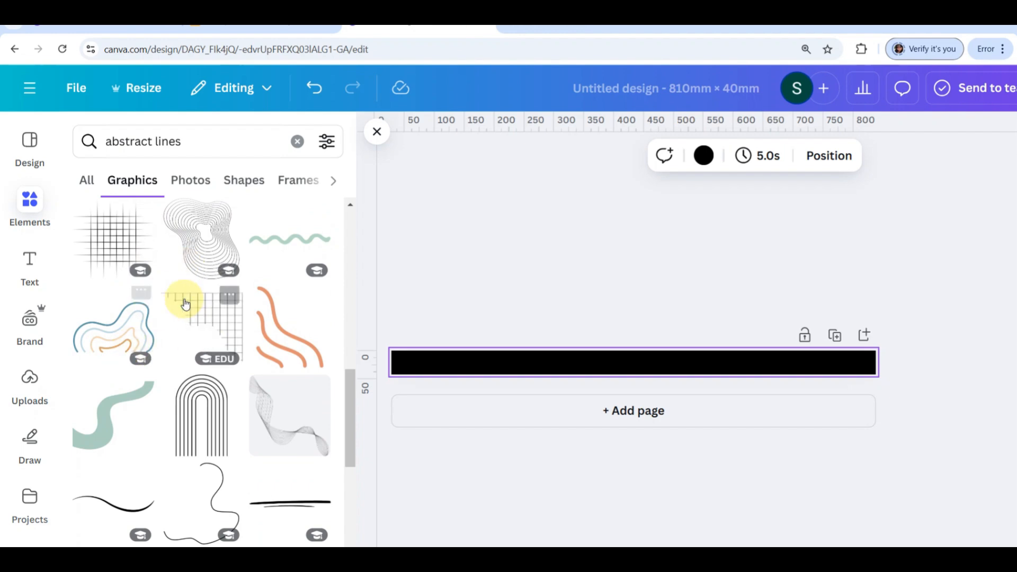
pyautogui.click(127, 332)
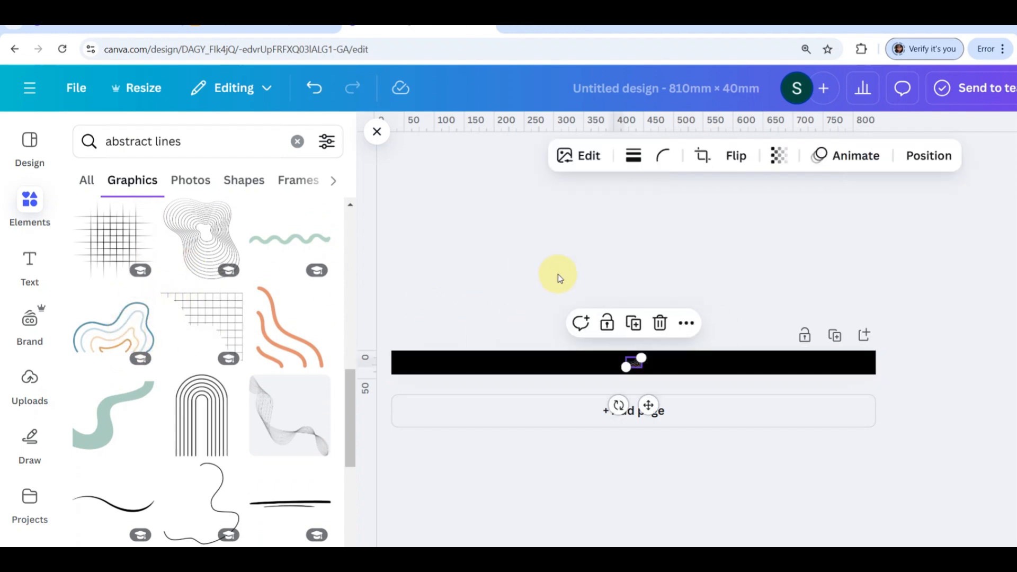
pyautogui.scroll(1, 579, 303)
pyautogui.scroll(-3, 580, 303)
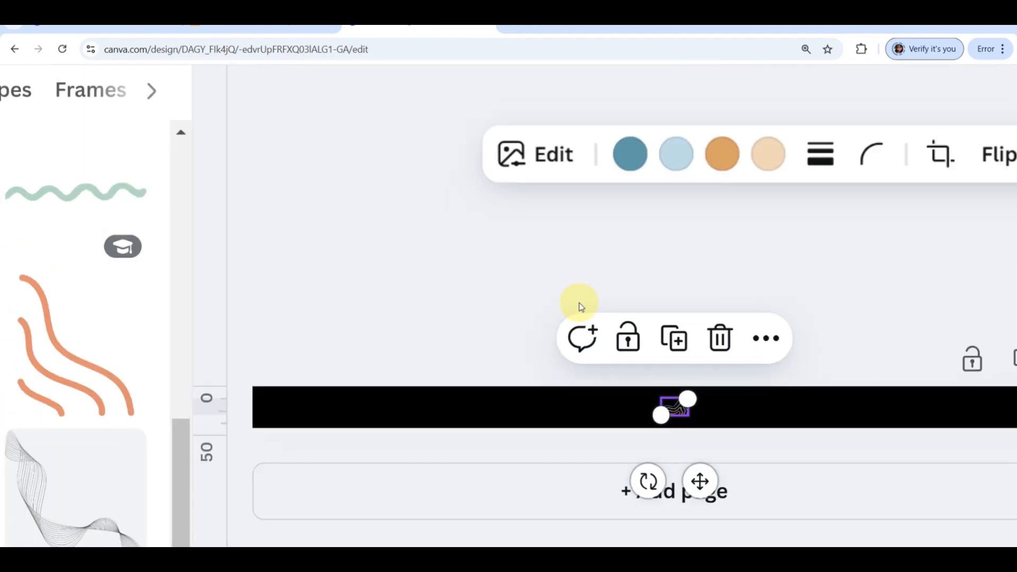
# - Move the contour-line graphic near the strap's left end and enlarge it to fill the strap's height
pyautogui.moveTo(651, 401); pyautogui.dragTo(605, 366)
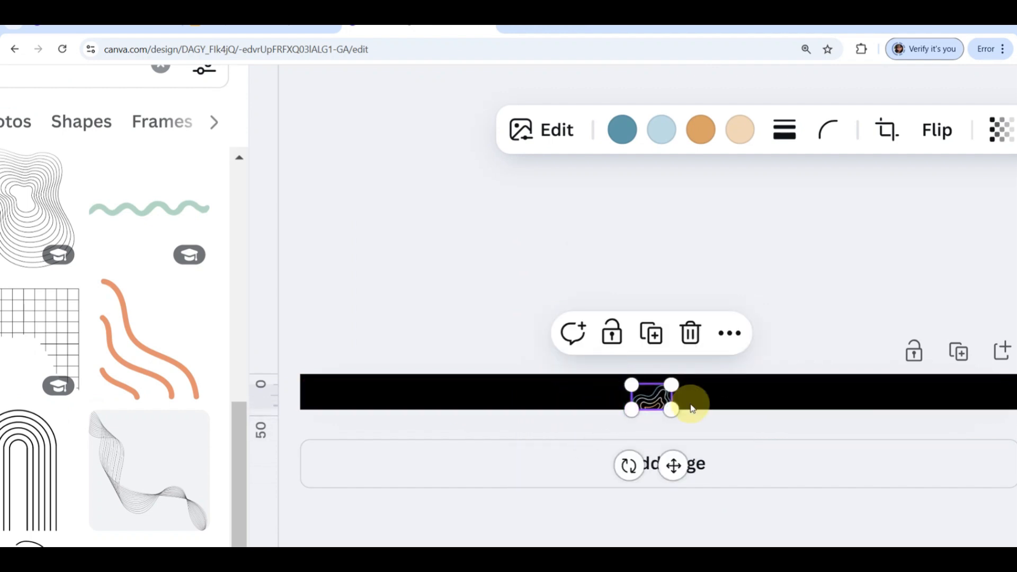
pyautogui.moveTo(673, 465); pyautogui.dragTo(419, 464)
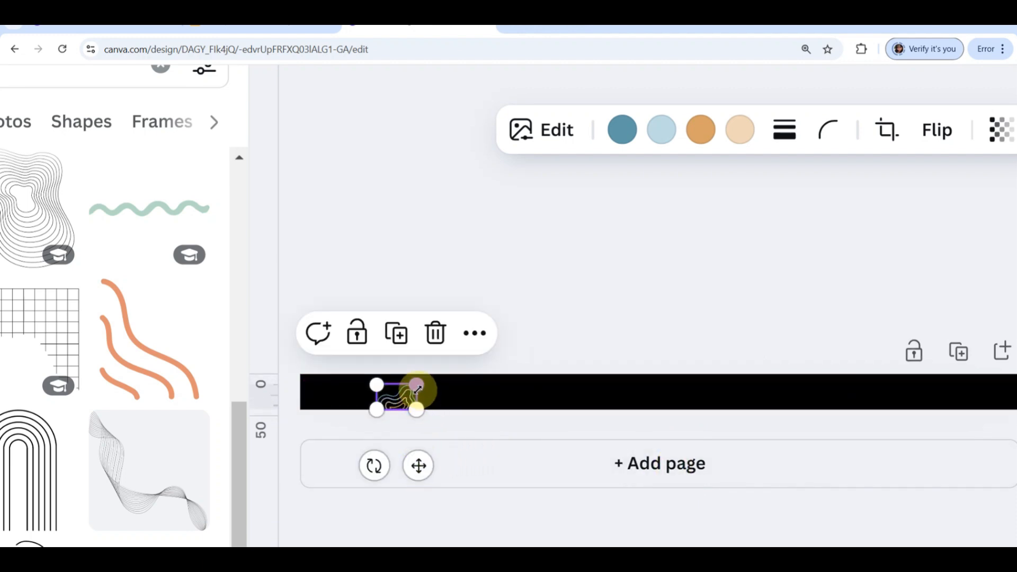
pyautogui.moveTo(417, 382); pyautogui.dragTo(433, 369)
pyautogui.click(561, 375)
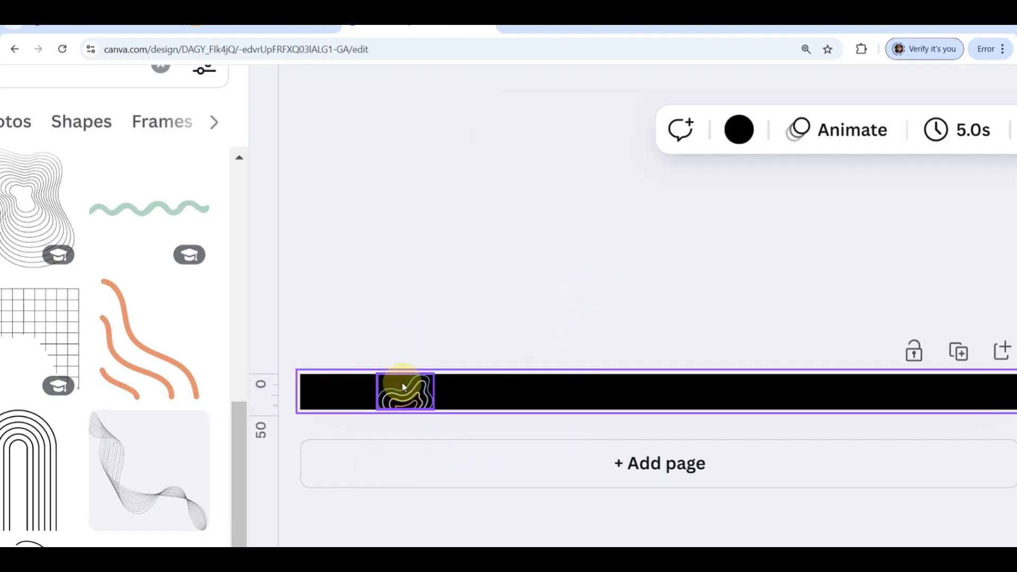
# - Duplicate the contour-line graphic, rotate the copy upside down, and place it with a small gap to the right of the original
pyautogui.click(404, 397)
pyautogui.click(413, 329)
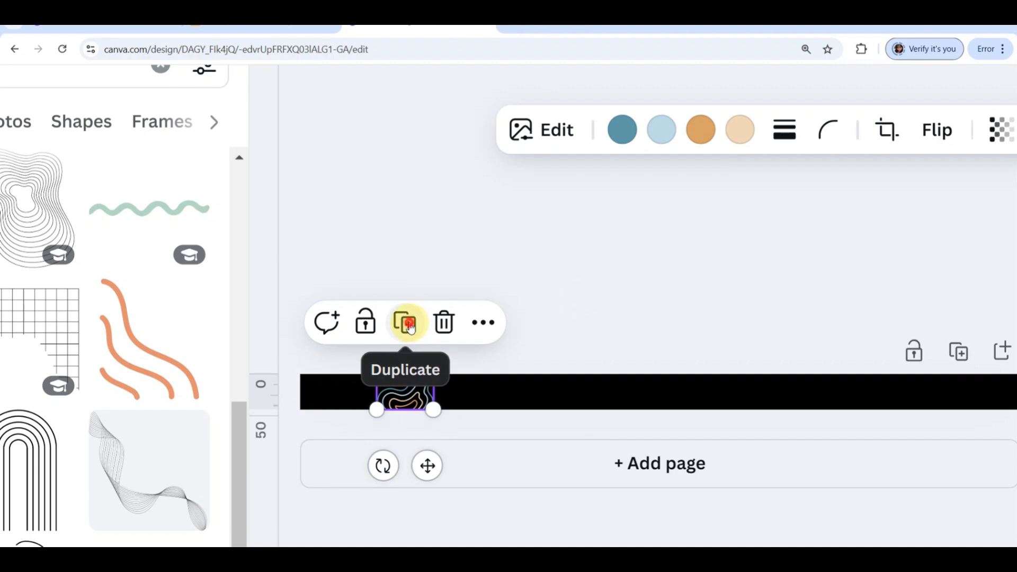
pyautogui.moveTo(405, 397); pyautogui.dragTo(454, 396)
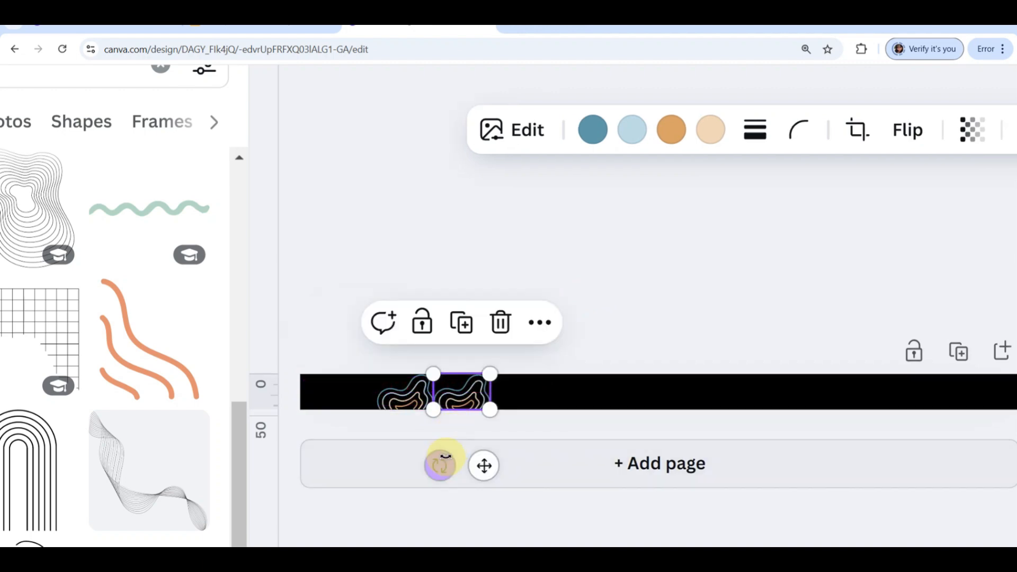
pyautogui.moveTo(534, 444); pyautogui.dragTo(478, 320)
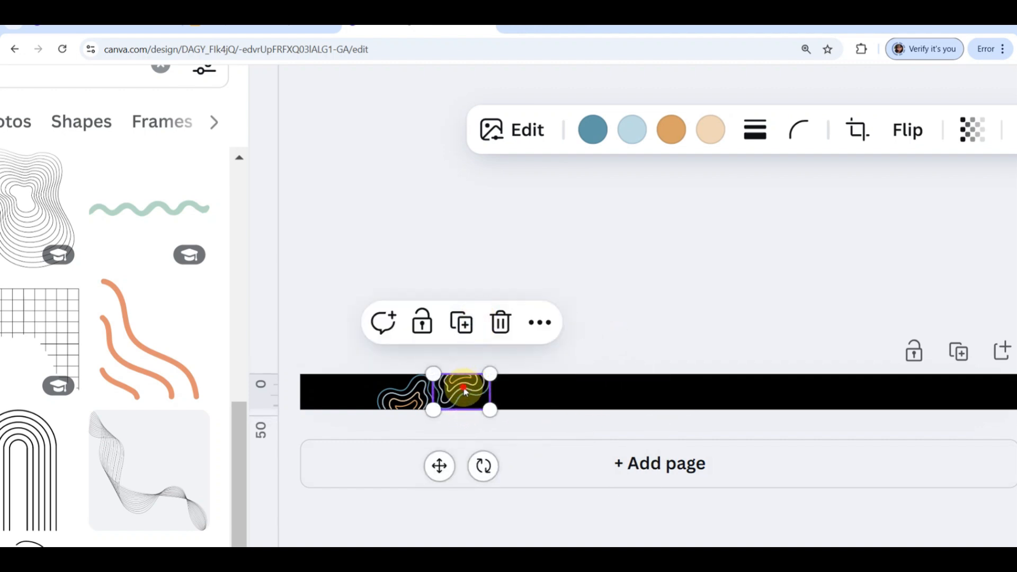
pyautogui.moveTo(461, 386); pyautogui.dragTo(492, 392)
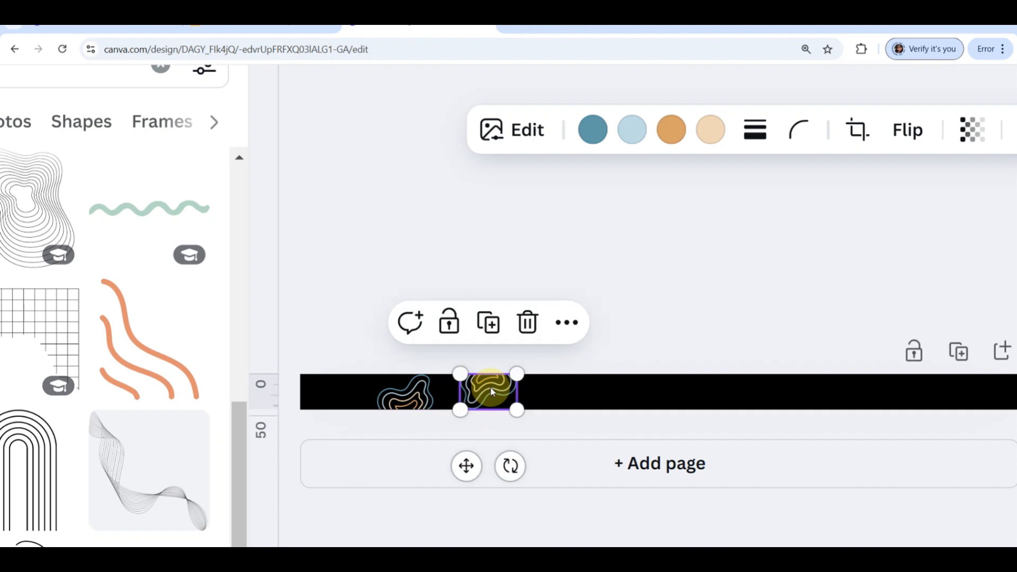
# - Paste two more copies of the upside-down graphic, spacing them along the strap's middle and right half against its upper edge
pyautogui.click(624, 386)
pyautogui.hotkey('ctrl', 'v')
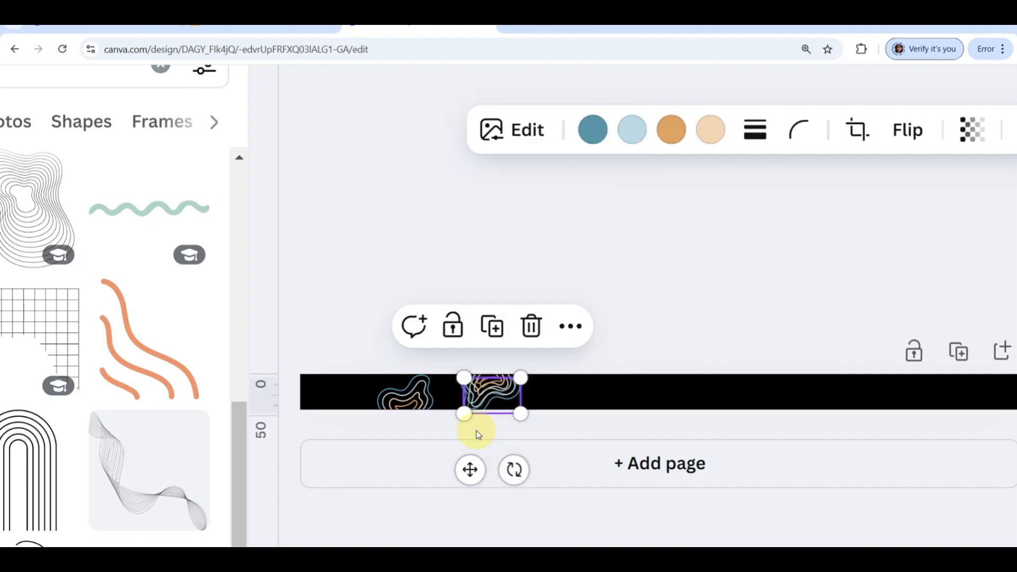
pyautogui.moveTo(484, 392); pyautogui.dragTo(659, 398)
pyautogui.hscroll(2, 660, 398)
pyautogui.click(659, 398)
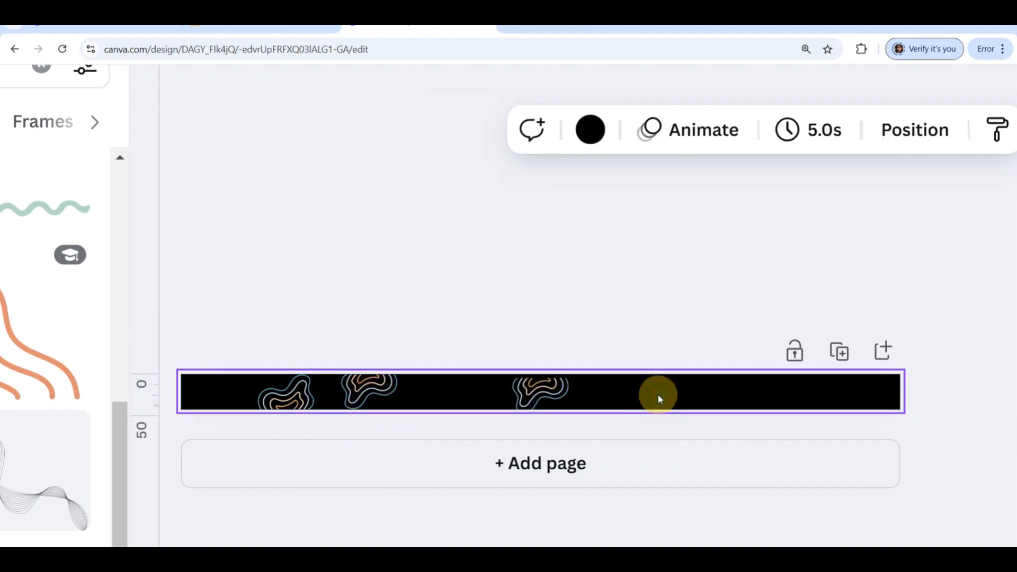
pyautogui.hotkey('ctrl', 'v')
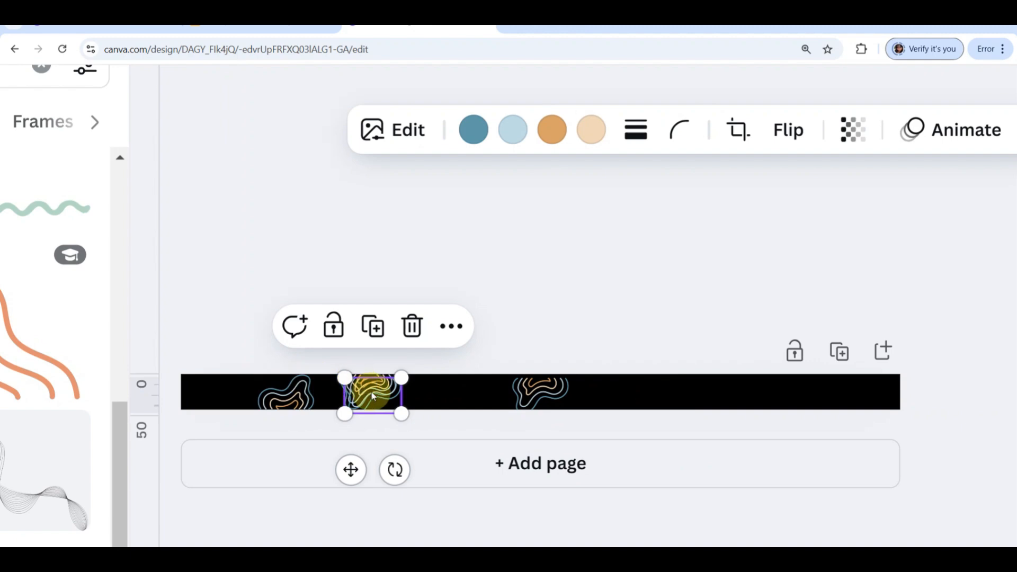
pyautogui.moveTo(370, 395); pyautogui.dragTo(682, 395)
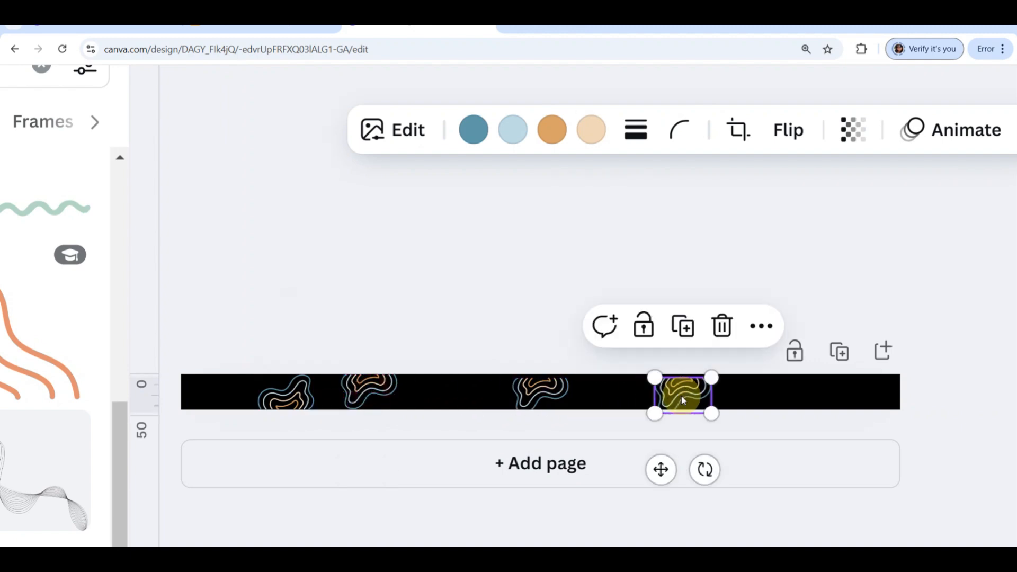
pyautogui.click(556, 391)
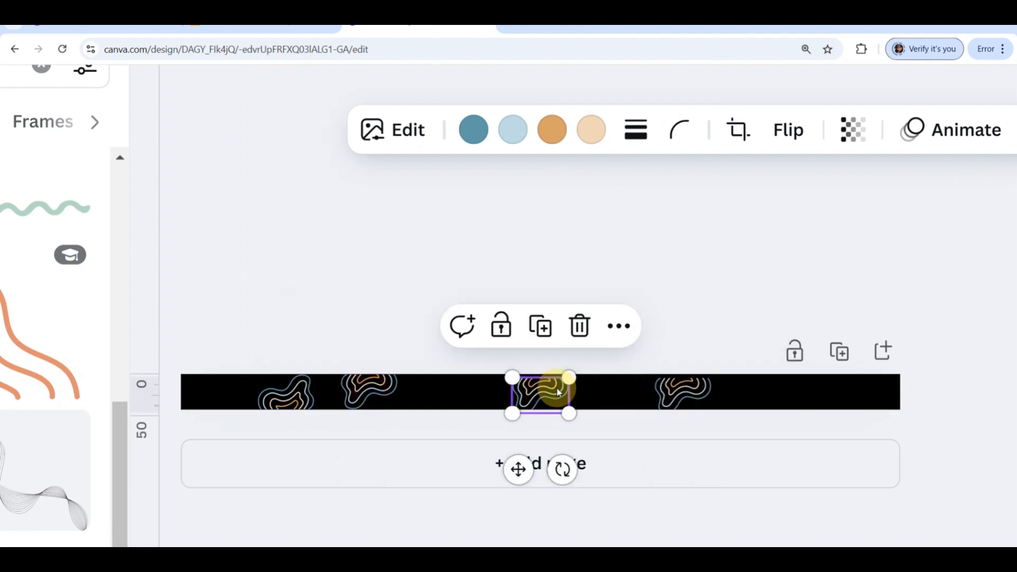
pyautogui.moveTo(557, 392); pyautogui.dragTo(558, 392)
pyautogui.click(701, 390)
pyautogui.moveTo(701, 391); pyautogui.dragTo(698, 387)
# - Paste another upside-down copy and place it at the strap's right end, flush with the upper edge
pyautogui.click(856, 392)
pyautogui.hotkey('ctrl', 'v')
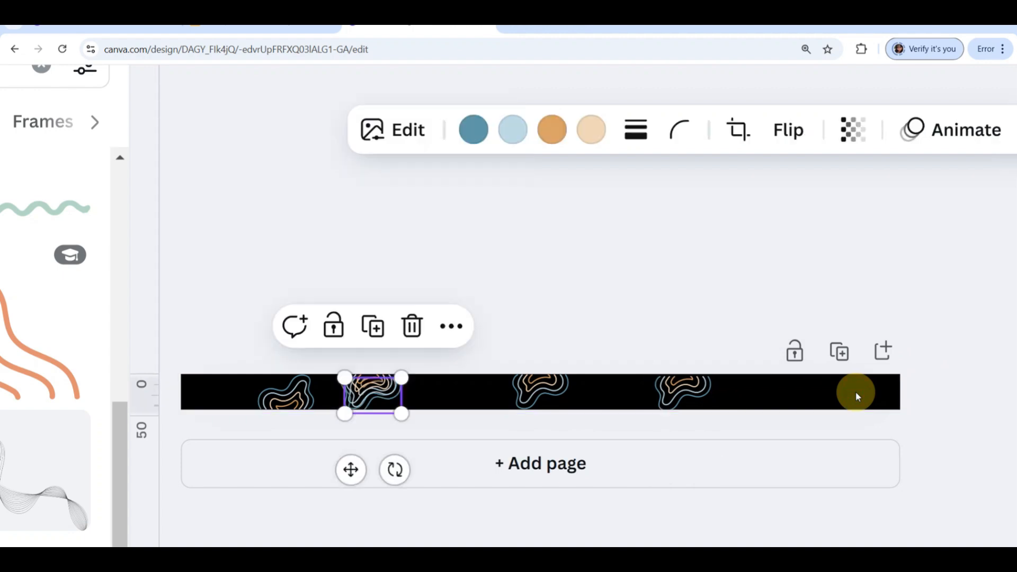
pyautogui.moveTo(384, 396); pyautogui.dragTo(875, 399)
pyautogui.press('Up')
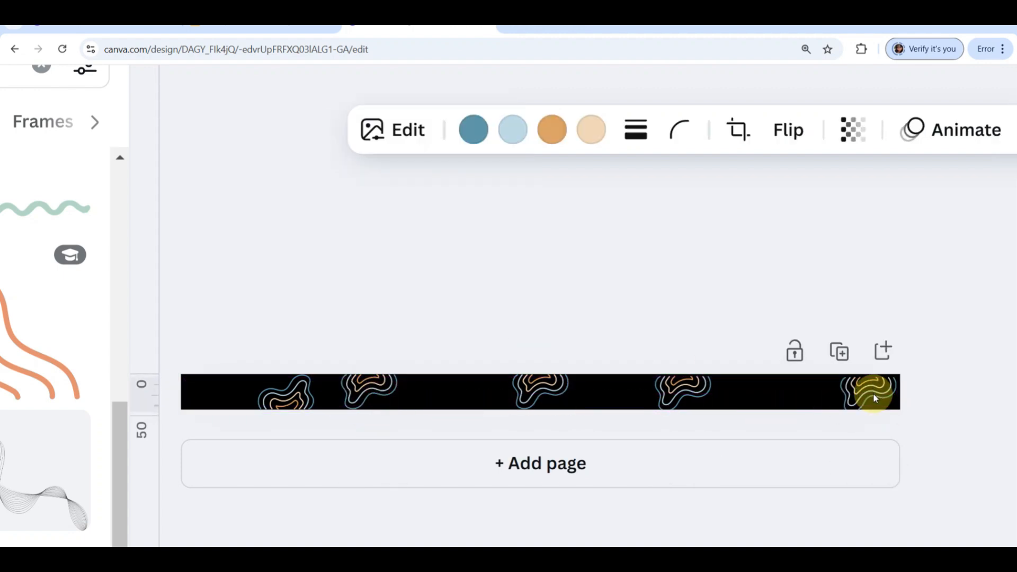
pyautogui.click(873, 393)
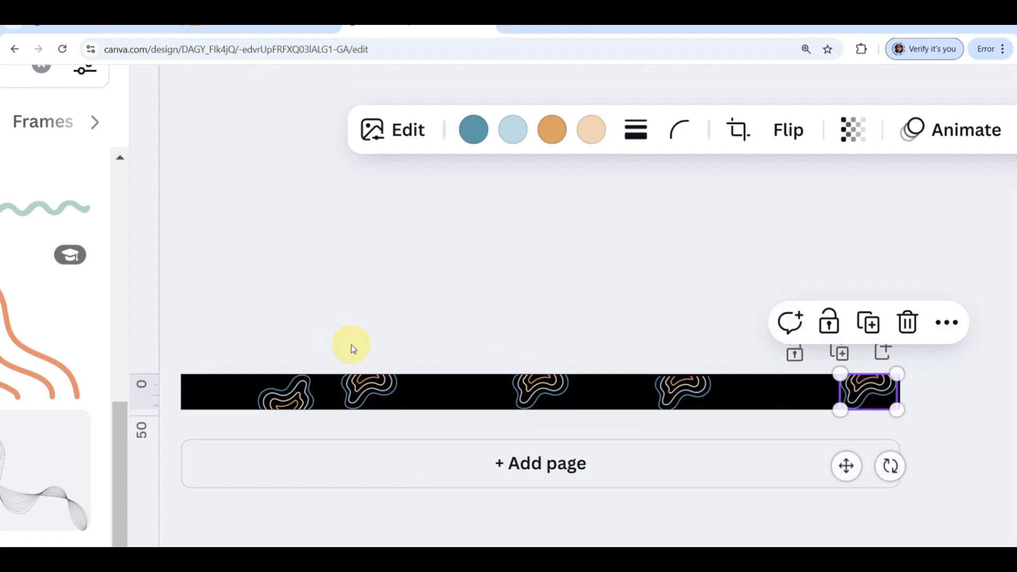
# - Copy the upright contour-line graphic and place the copy between the first two upside-down ones
pyautogui.click(307, 392)
pyautogui.click(464, 378)
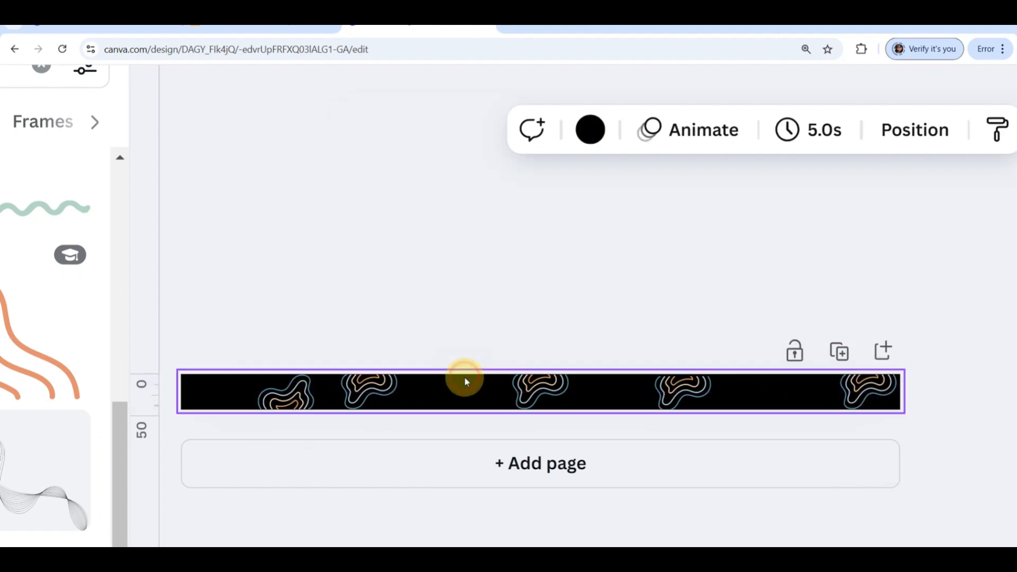
pyautogui.hotkey('ctrl', 'v')
pyautogui.moveTo(273, 392); pyautogui.dragTo(449, 393)
pyautogui.click(697, 298)
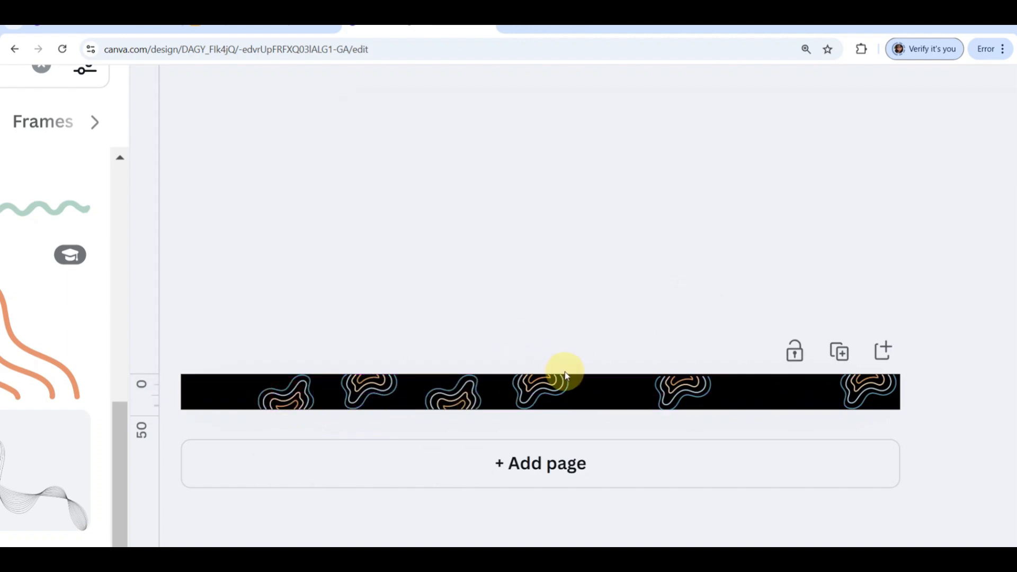
# - Paste two more upright contour-line graphics, placing one in each remaining gap between the upside-down graphics on the strap's right half
pyautogui.hotkey('ctrl', 'v')
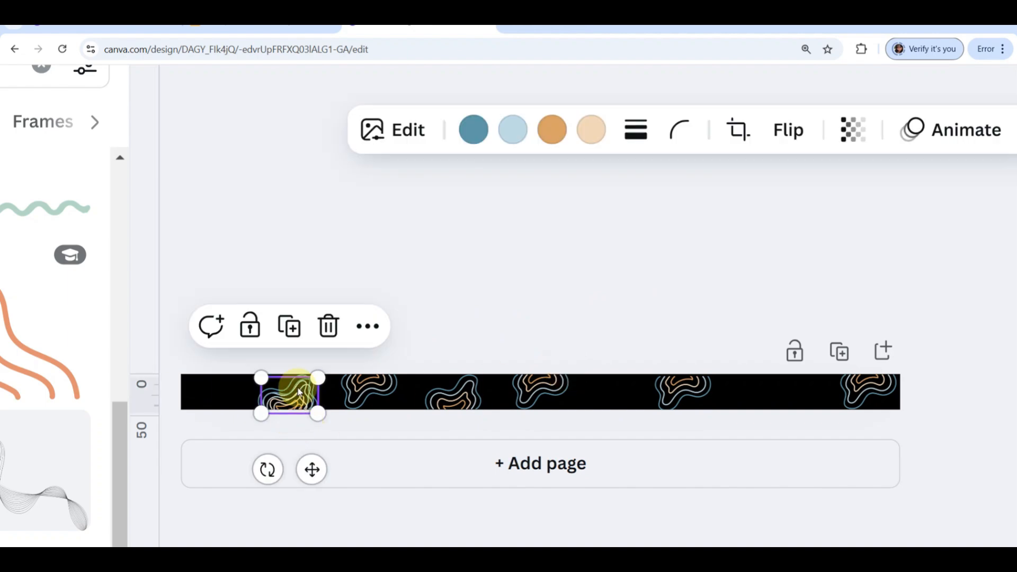
pyautogui.moveTo(291, 390); pyautogui.dragTo(620, 388)
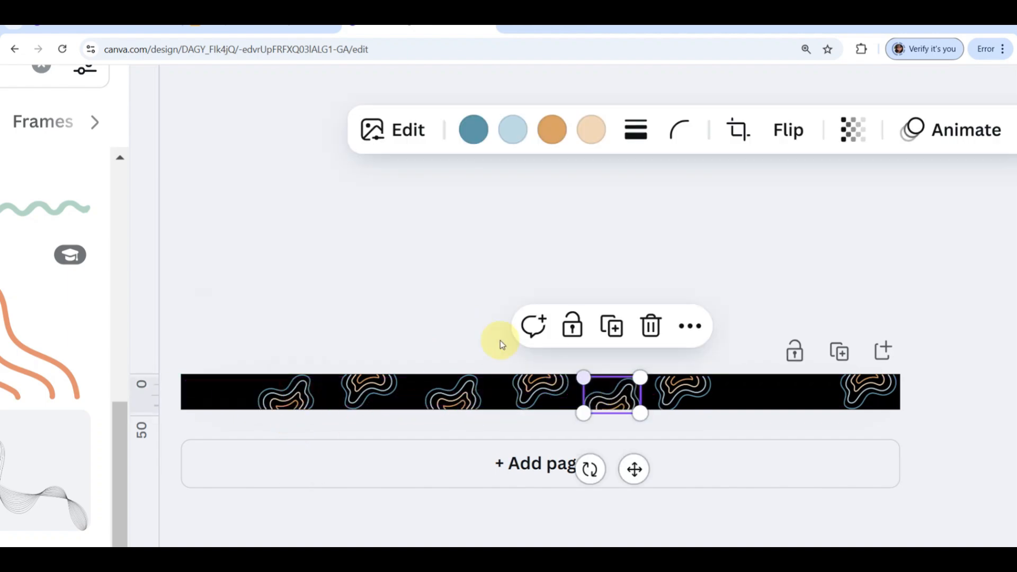
pyautogui.hotkey('ctrl', 'v')
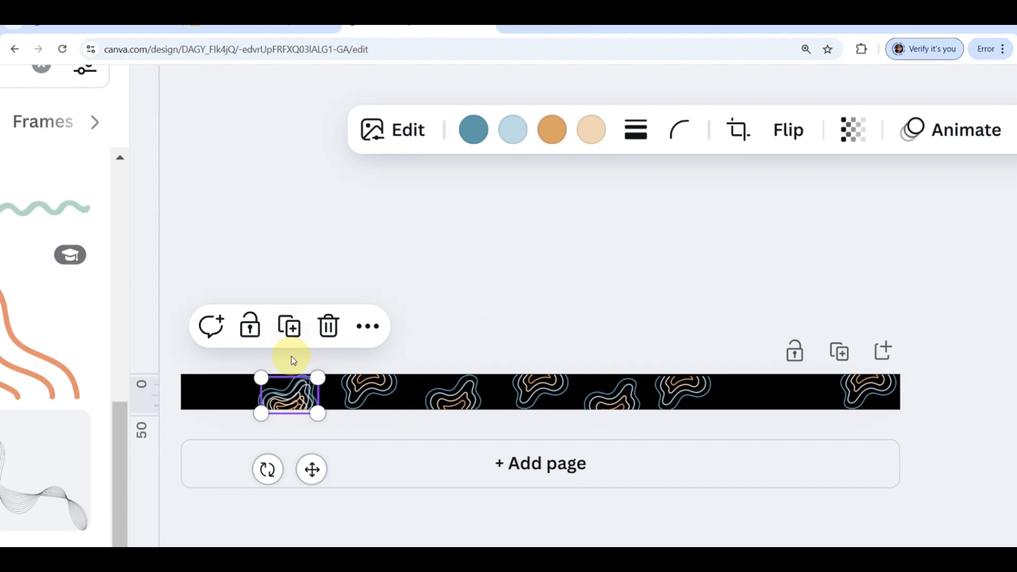
pyautogui.moveTo(288, 390); pyautogui.dragTo(779, 391)
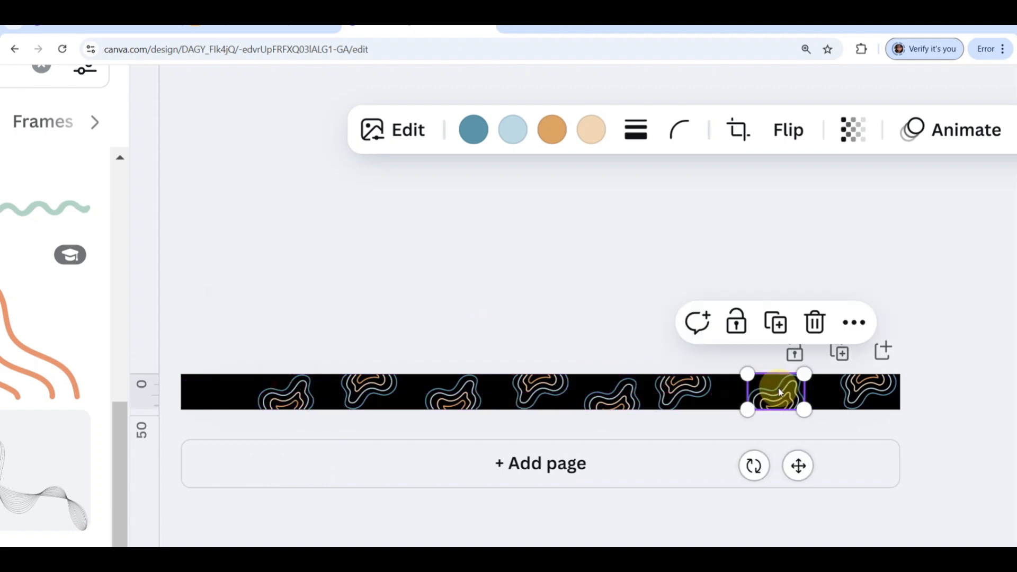
pyautogui.click(612, 333)
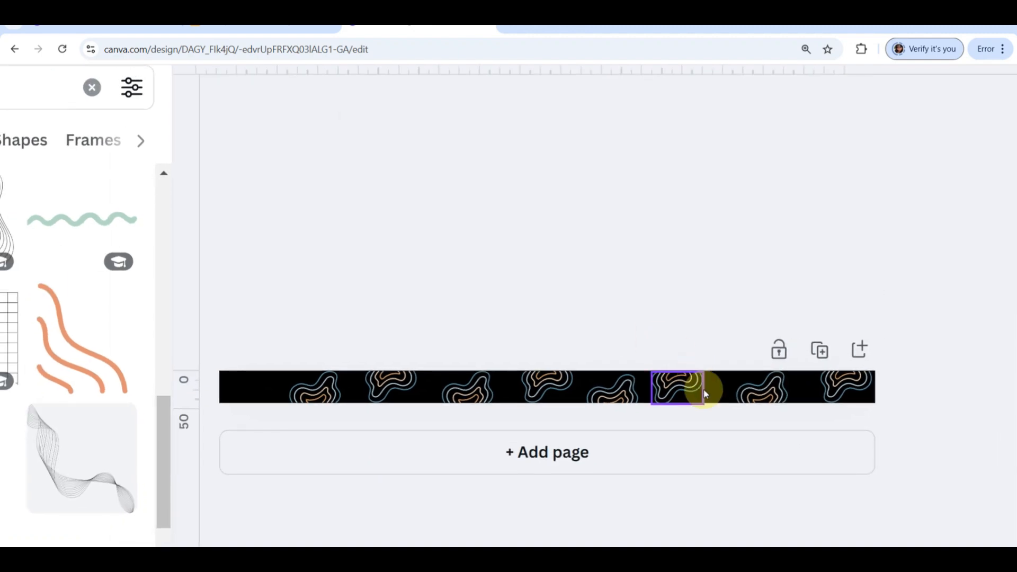
# - Shift the third upside-down graphic slightly to the right to even out the spacing, keeping it against the strap's upper edge
pyautogui.click(674, 386)
pyautogui.moveTo(674, 387); pyautogui.dragTo(683, 386)
pyautogui.press('Up')
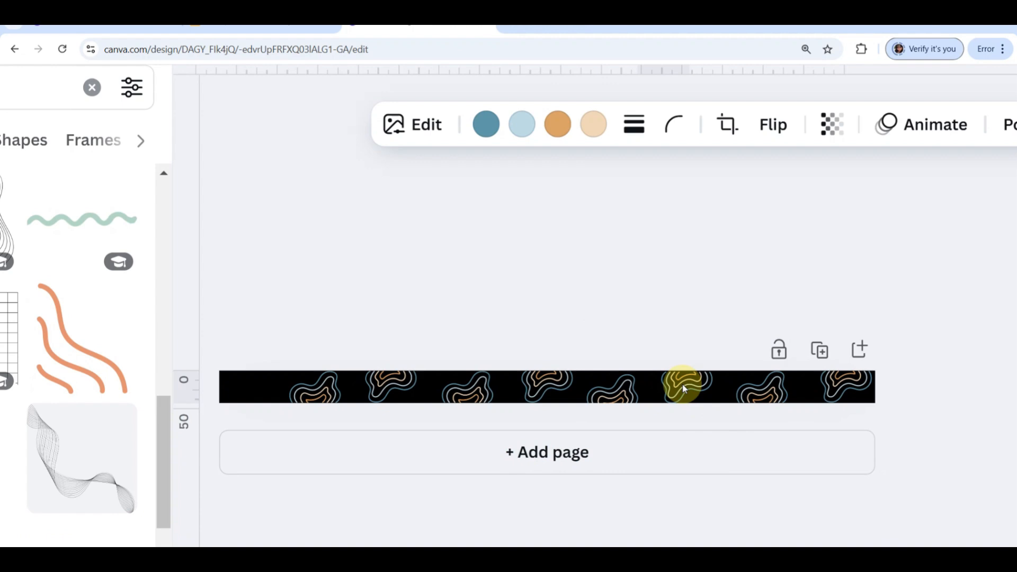
pyautogui.click(683, 389)
pyautogui.click(595, 298)
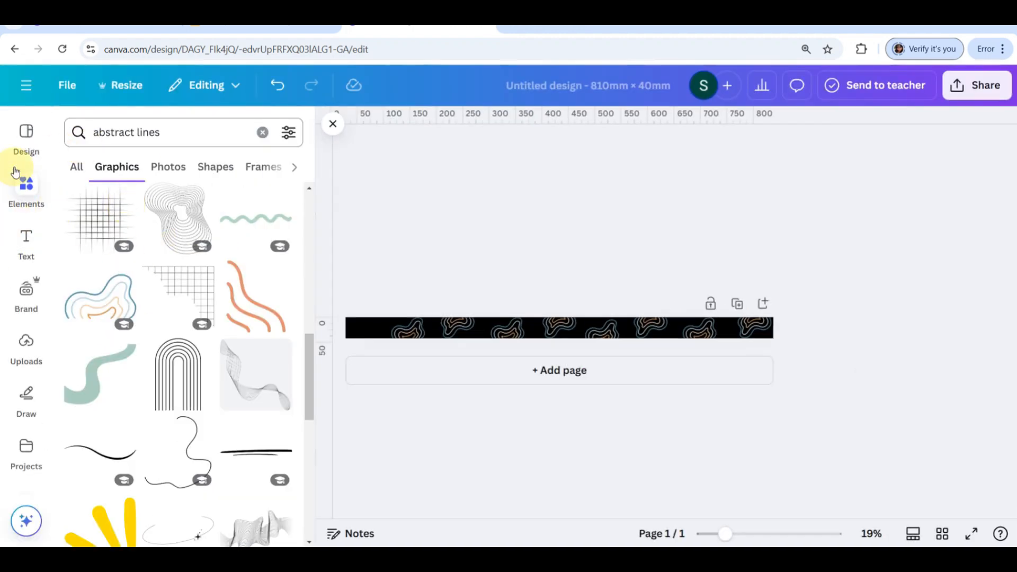
# - Add a square shape and stretch it into a full-height block about 80 mm wide covering the strap's left end
pyautogui.click(267, 134)
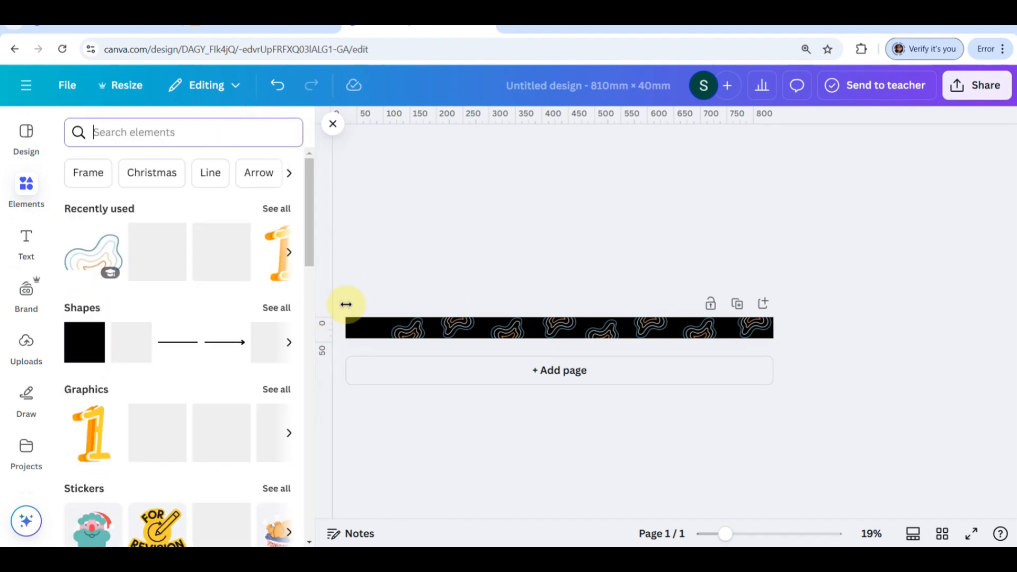
pyautogui.keyDown('ctrl'); pyautogui.scroll(3, 362, 320); pyautogui.keyUp('ctrl')
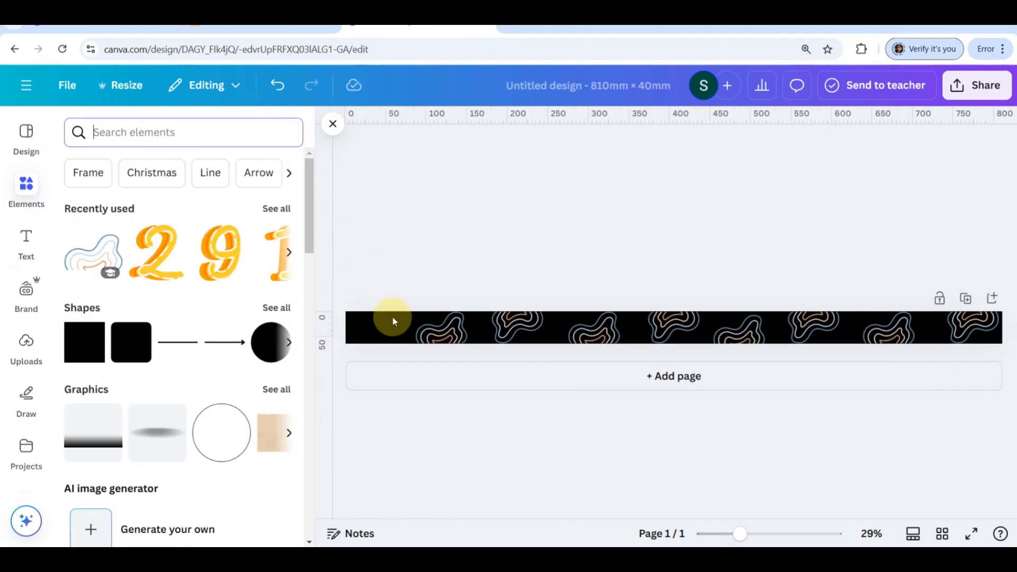
pyautogui.click(84, 342)
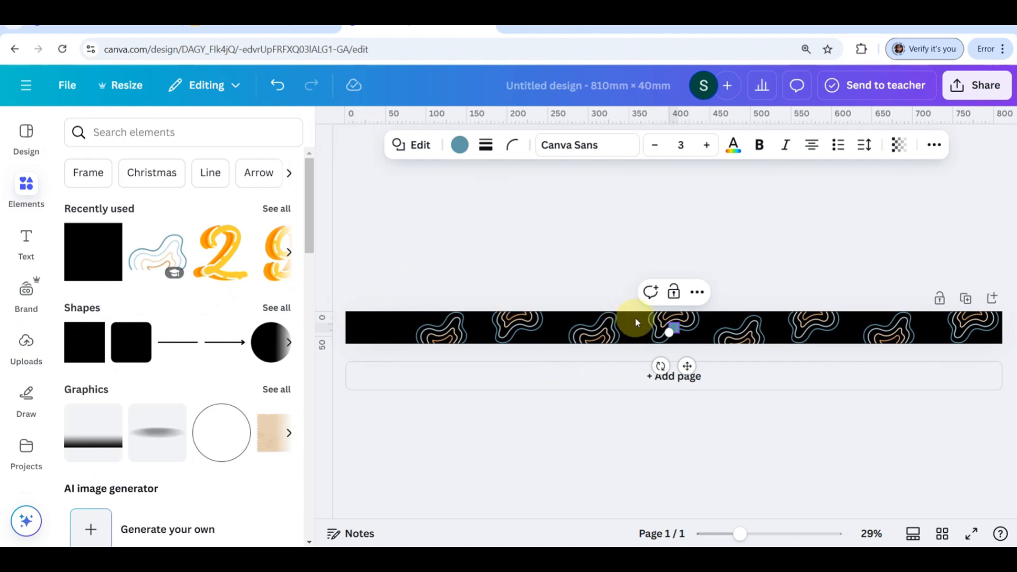
pyautogui.moveTo(669, 333); pyautogui.dragTo(409, 347)
pyautogui.click(388, 246)
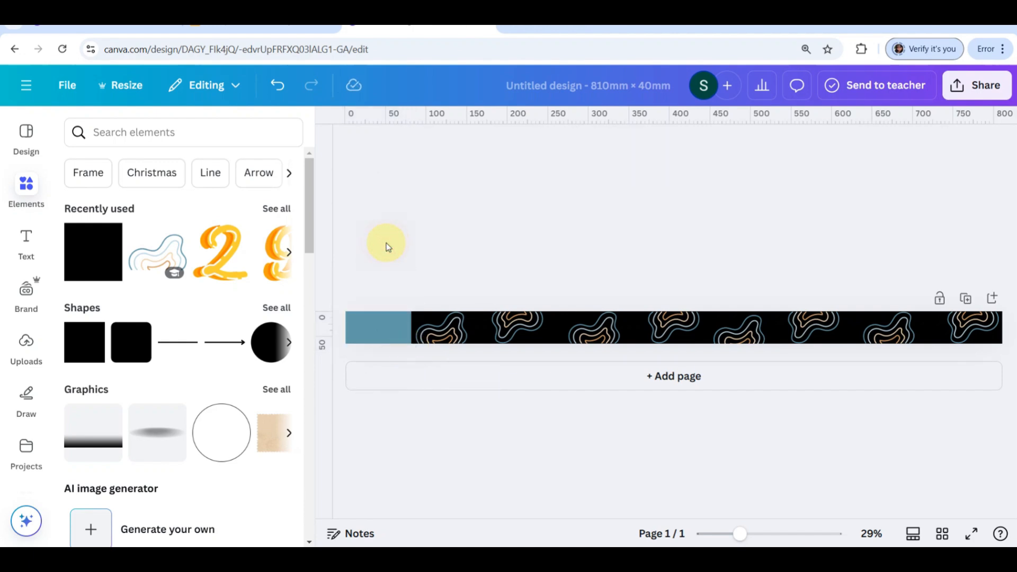
# - Insert the "Sticker" font combination from the text styles and place it over the teal block at the strap's left end
pyautogui.keyDown('ctrl'); pyautogui.scroll(-3, 388, 247); pyautogui.keyUp('ctrl')
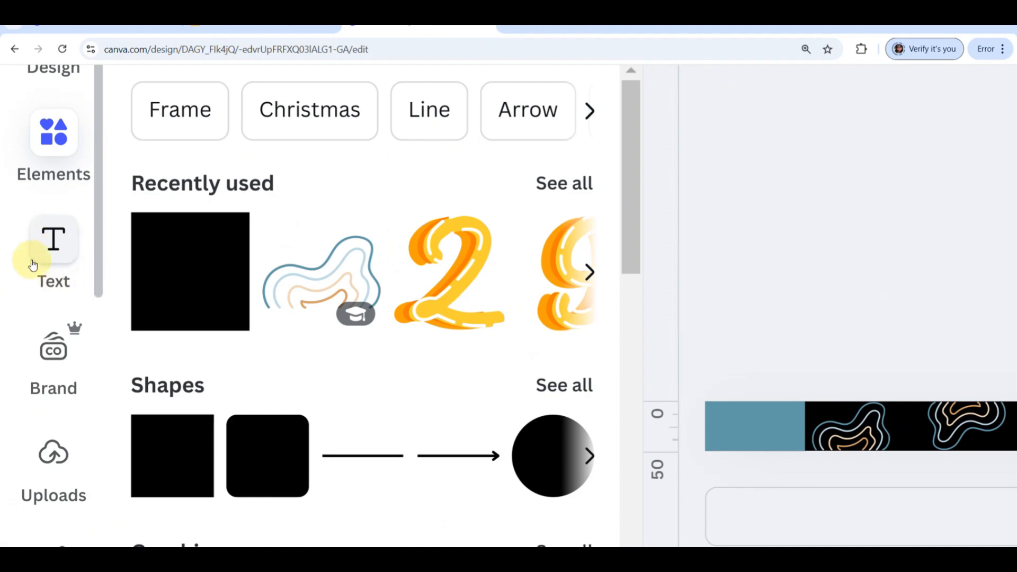
pyautogui.click(36, 249)
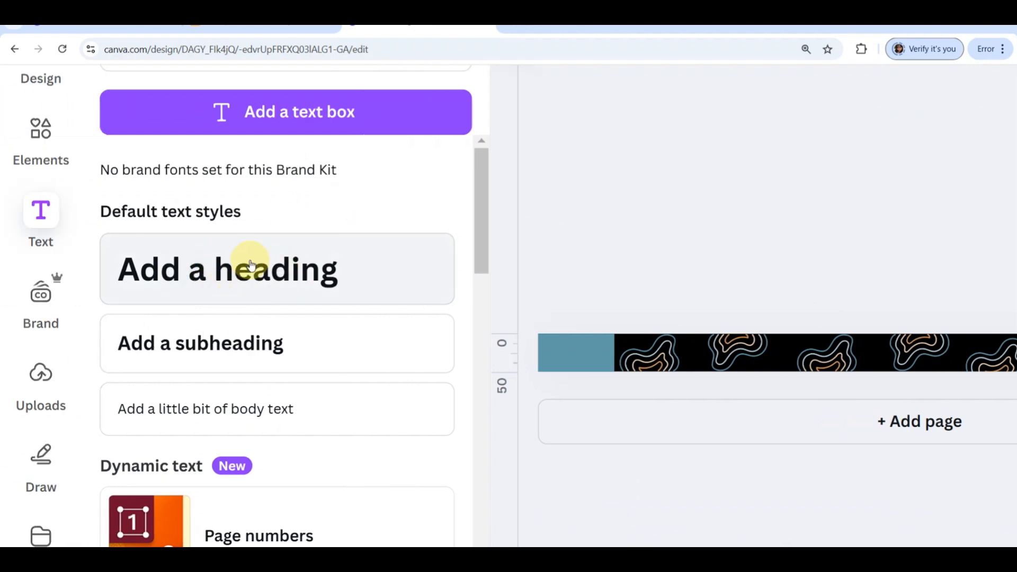
pyautogui.scroll(-6, 251, 265)
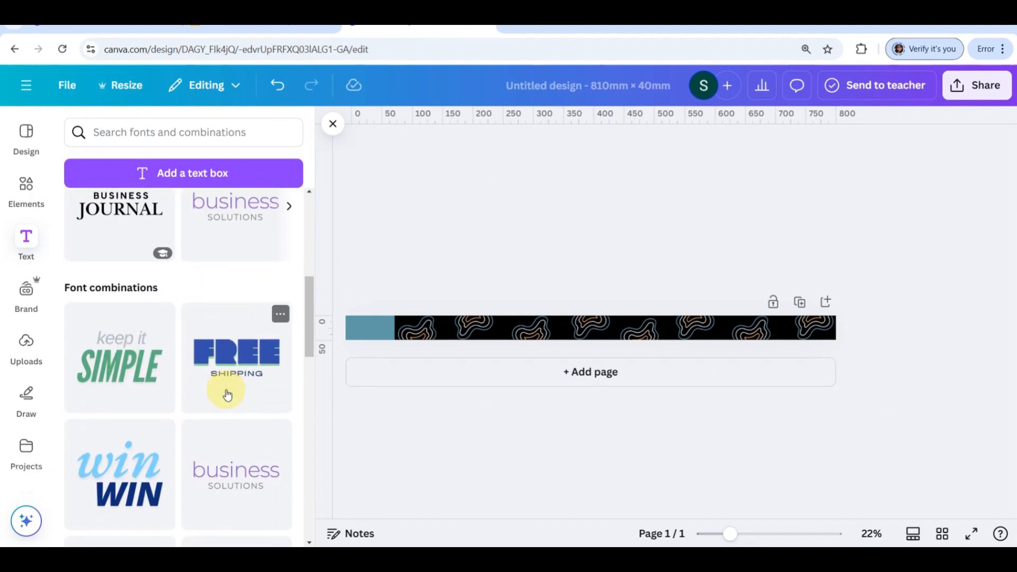
pyautogui.scroll(-7, 170, 333)
pyautogui.scroll(-10, 172, 335)
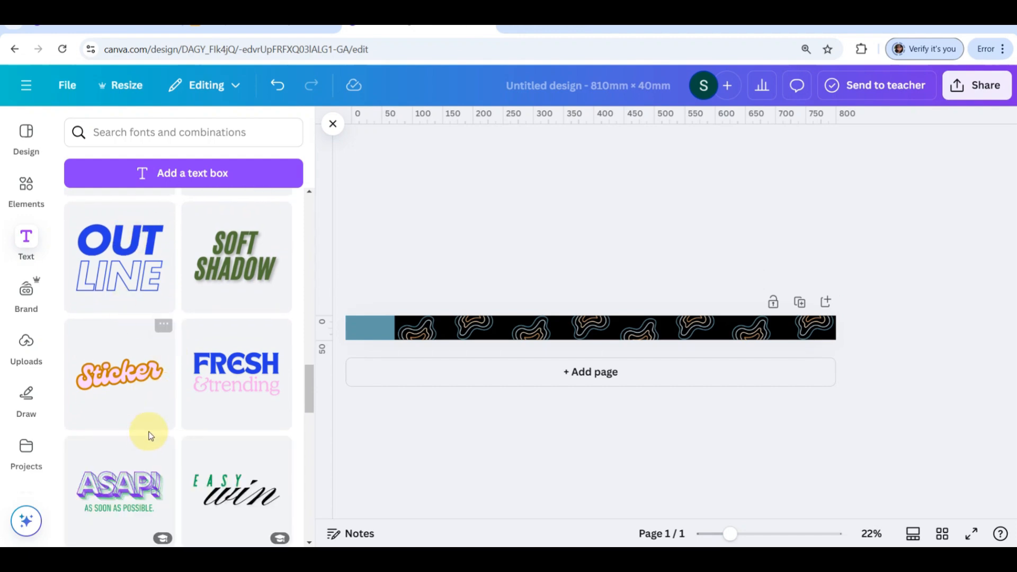
pyautogui.scroll(-4, 129, 413)
pyautogui.scroll(3, 129, 410)
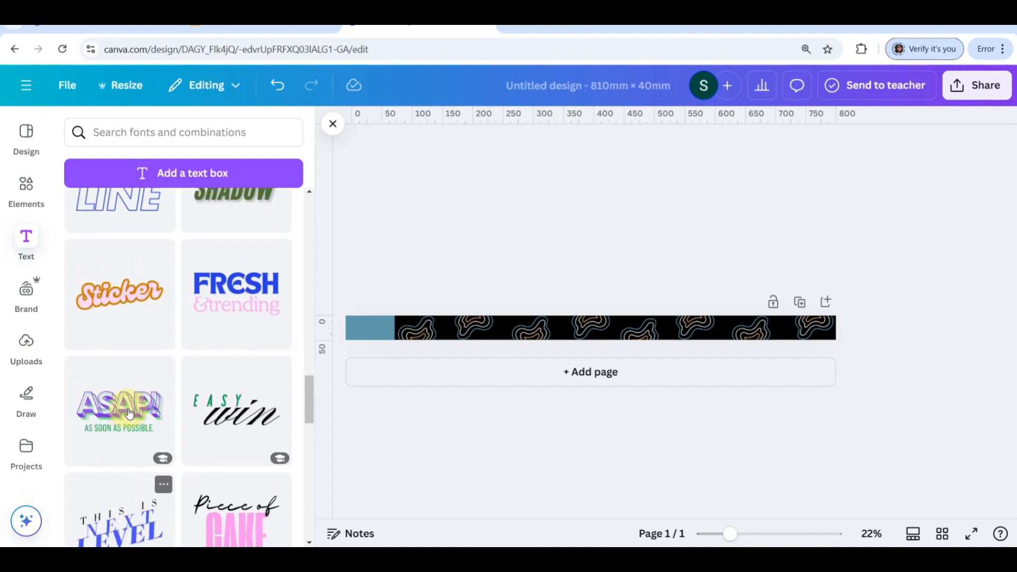
pyautogui.click(118, 314)
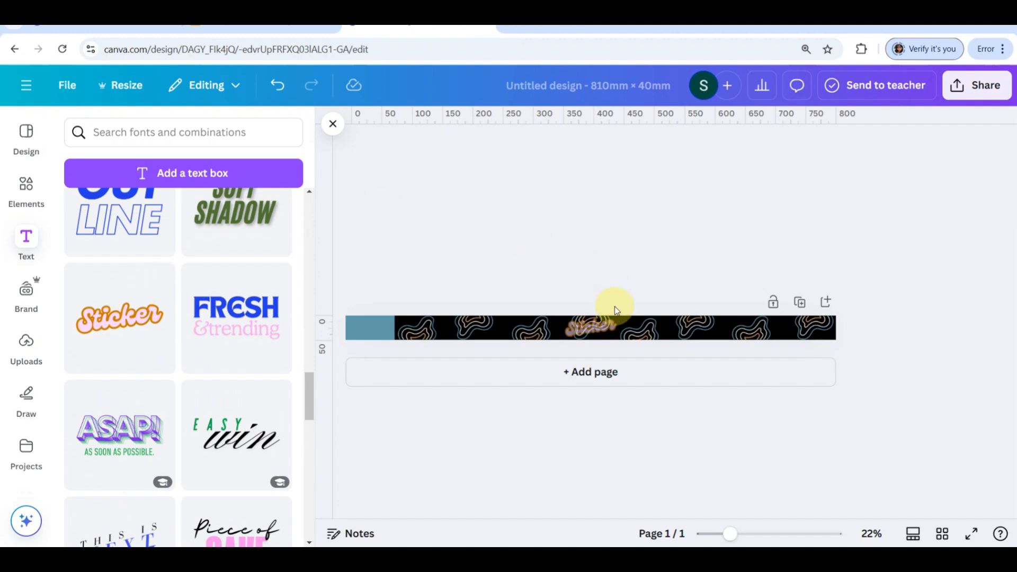
pyautogui.moveTo(596, 325); pyautogui.dragTo(372, 328)
# - Replace the "Sticker" text with "KAI CO.", shrink it to size 47.2, and center it on the teal block
pyautogui.scroll(3, 389, 331)
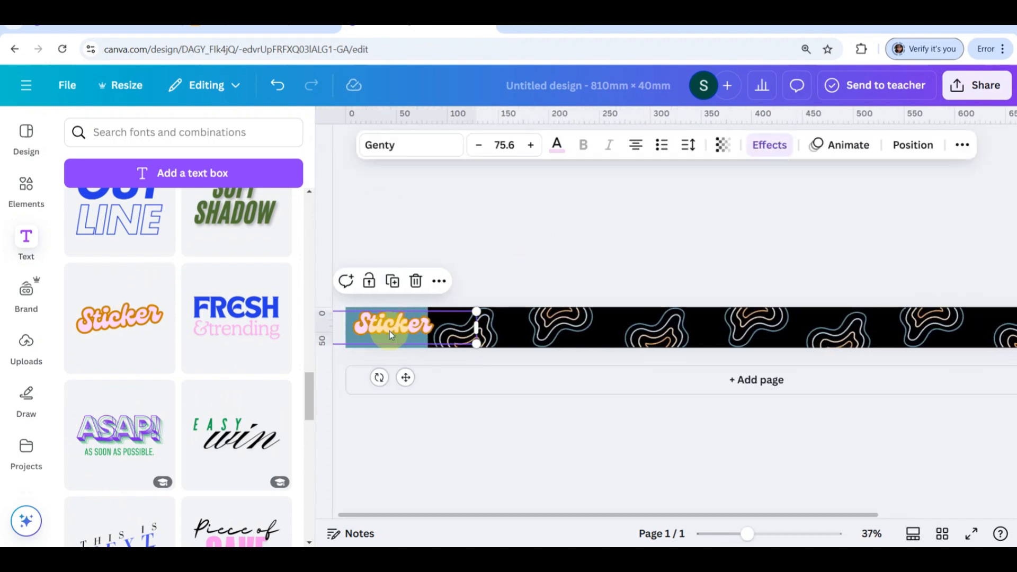
pyautogui.scroll(2, 390, 330)
pyautogui.doubleClick(441, 326)
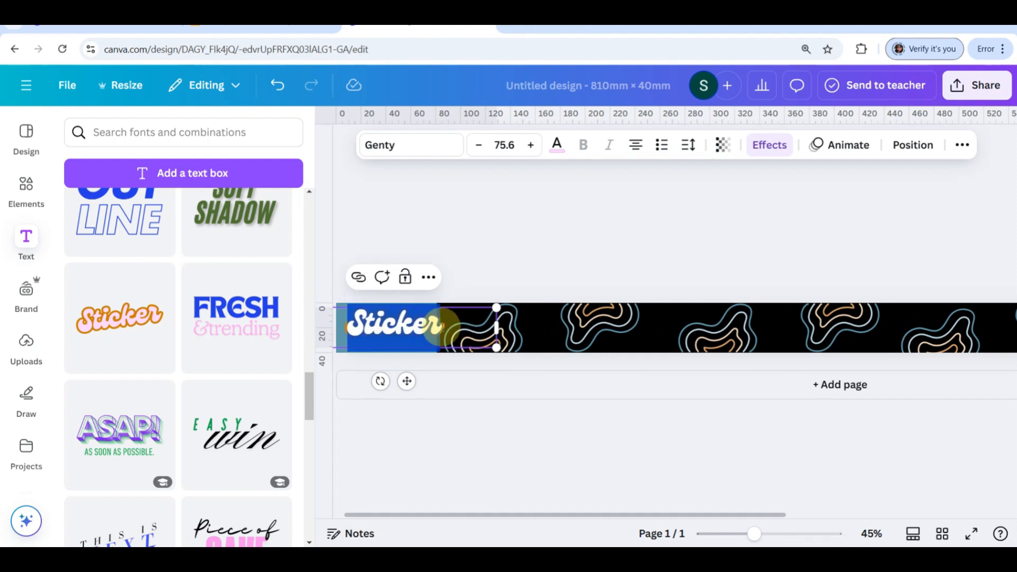
pyautogui.write('KAI')
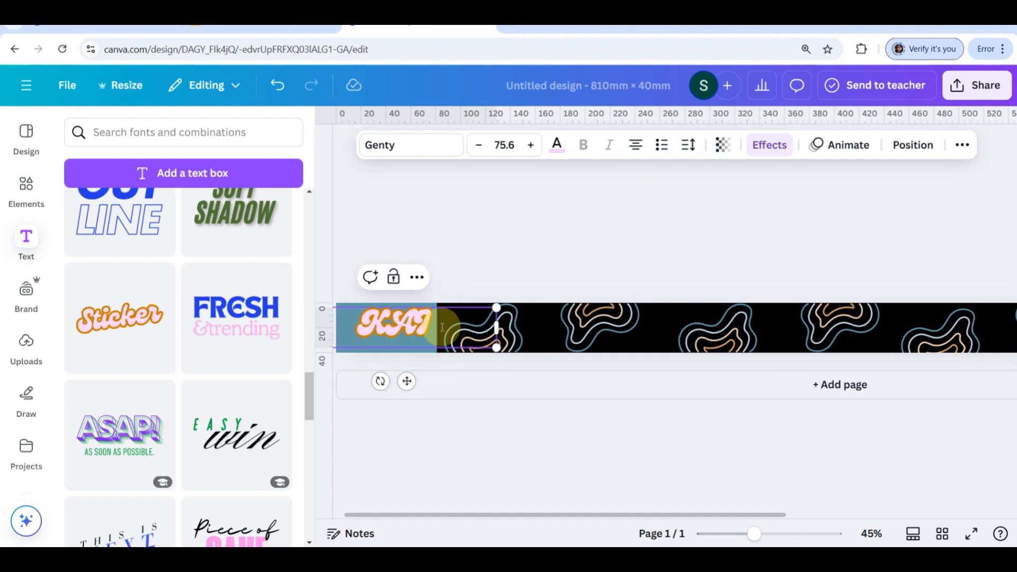
pyautogui.write(' CO')
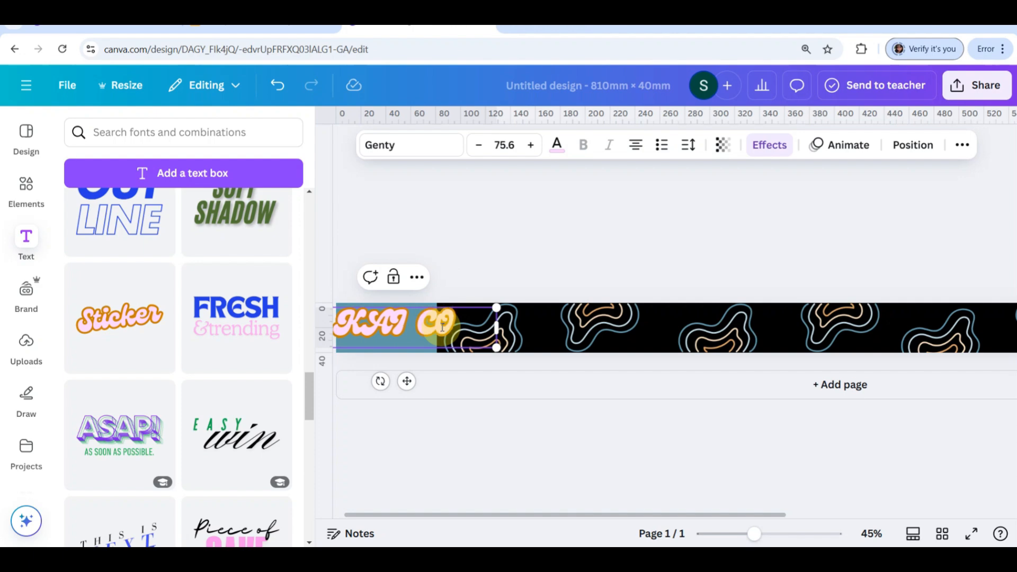
pyautogui.scroll(-3, 391, 327)
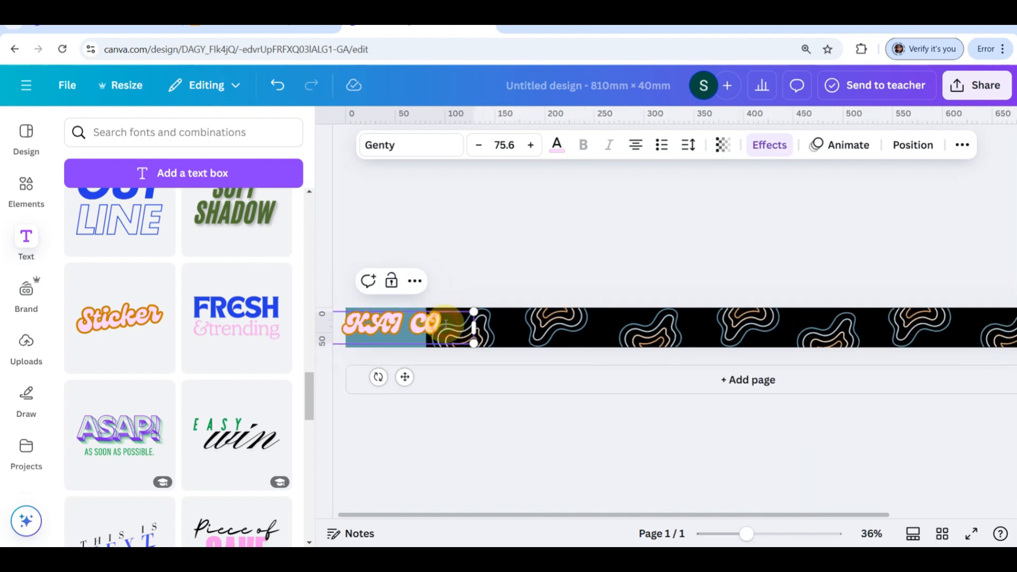
pyautogui.write('.')
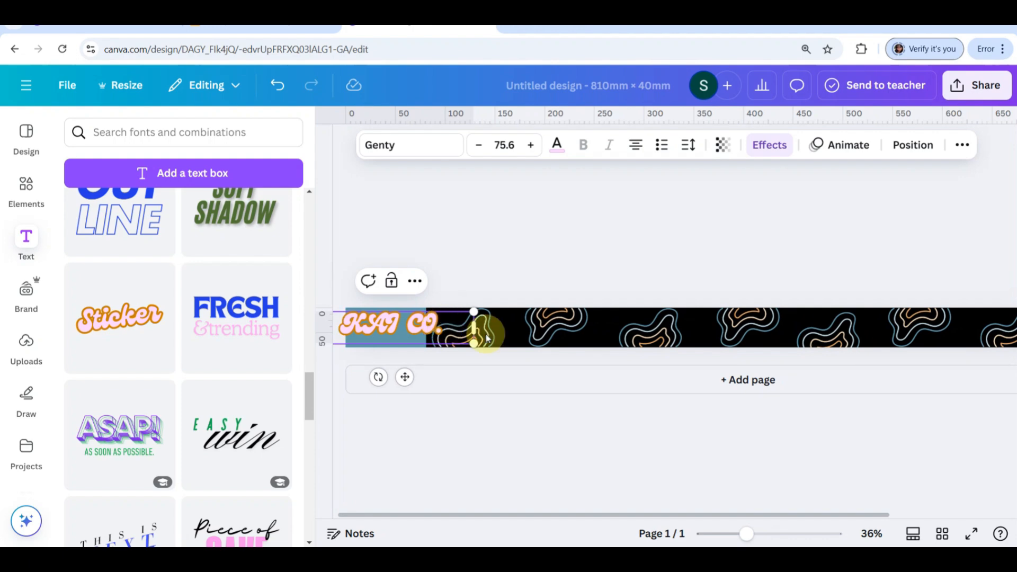
pyautogui.moveTo(476, 339); pyautogui.dragTo(412, 329)
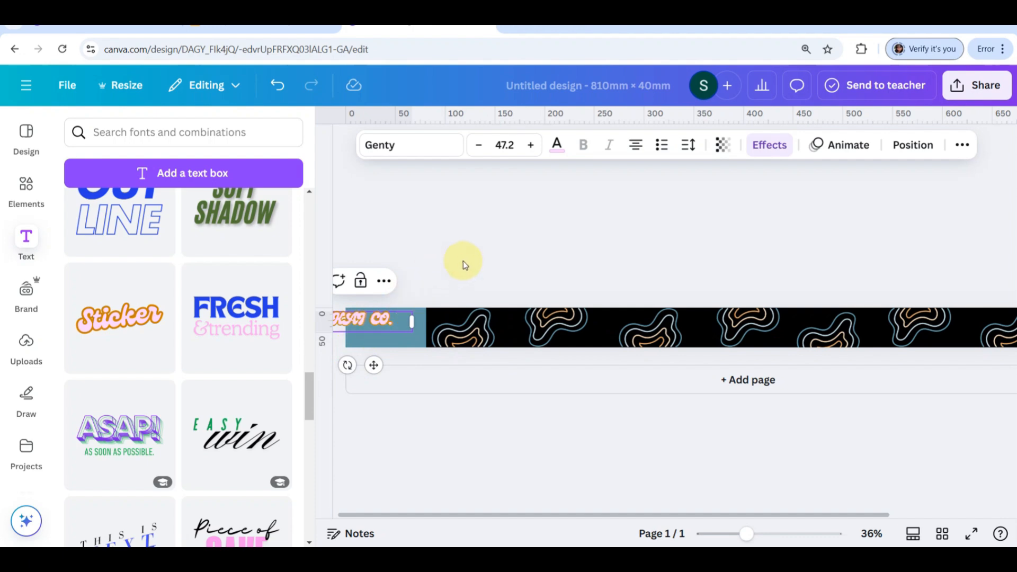
pyautogui.moveTo(373, 315)
pyautogui.mouseDown()
pyautogui.moveTo(403, 325)
pyautogui.moveTo(392, 321)
pyautogui.mouseUp()
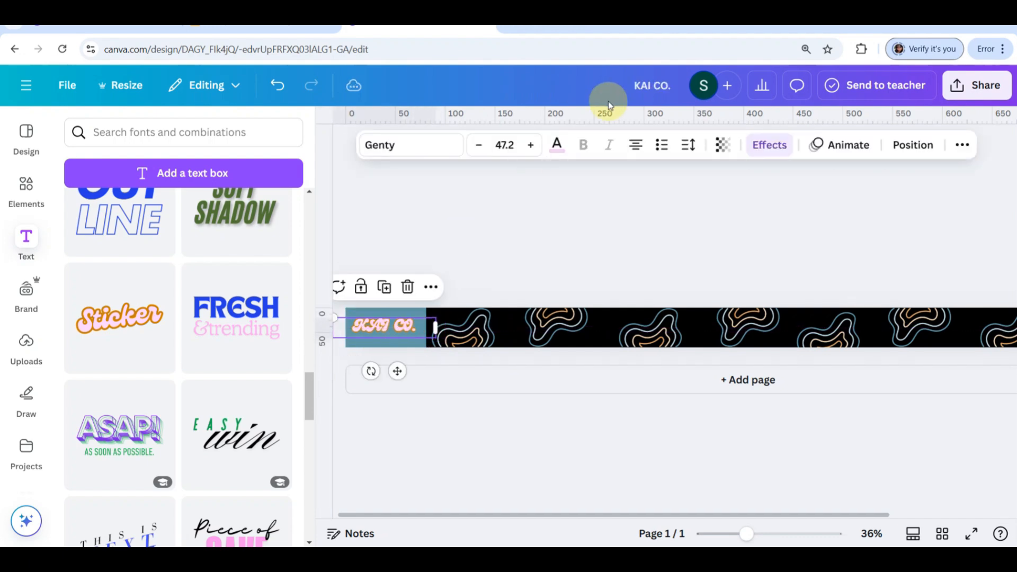
# - Try light blue, red and bright blue on the "KAI CO." text, and settle on black #000000
pyautogui.click(557, 144)
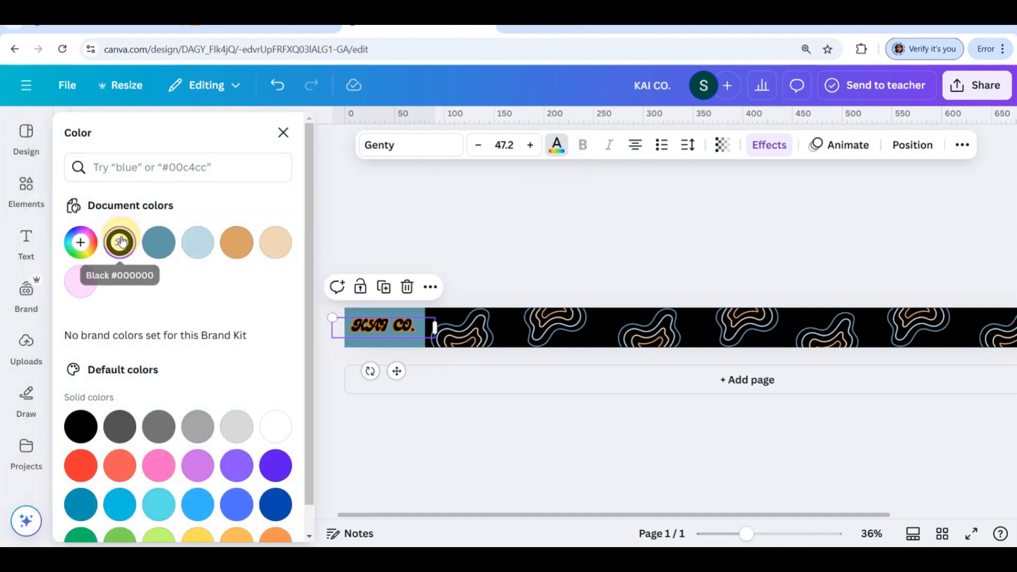
pyautogui.click(198, 242)
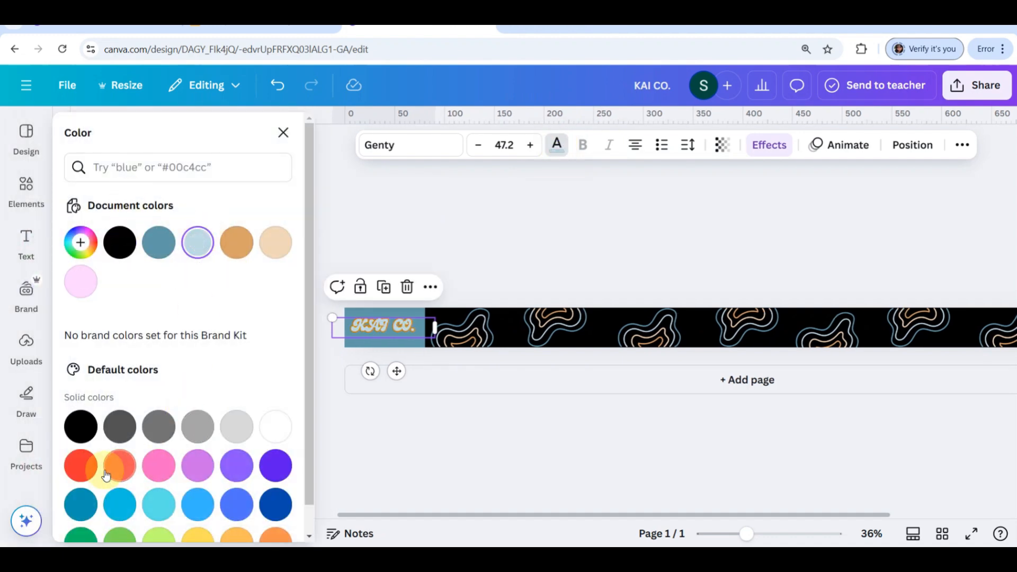
pyautogui.click(85, 469)
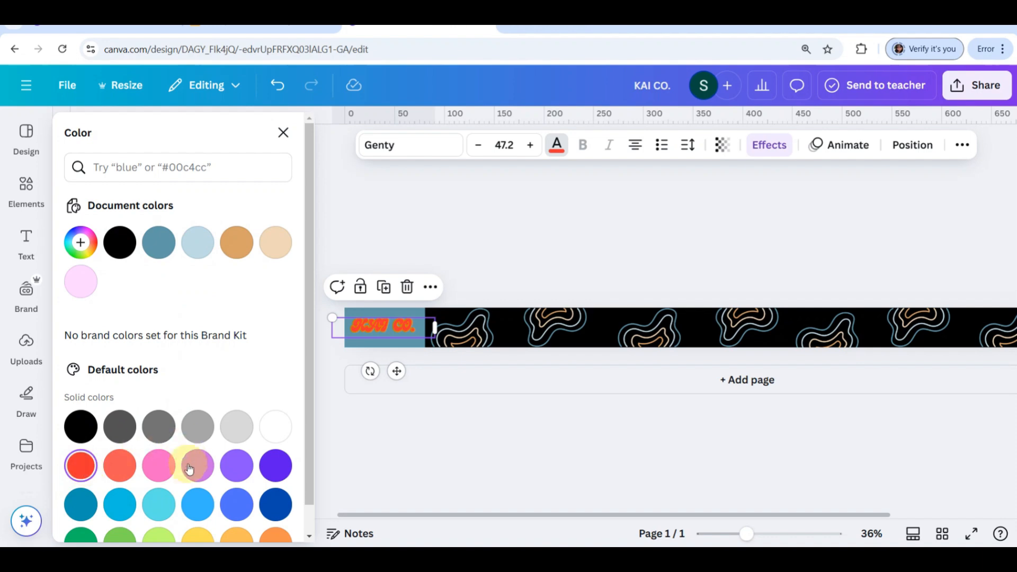
pyautogui.click(197, 500)
pyautogui.click(134, 238)
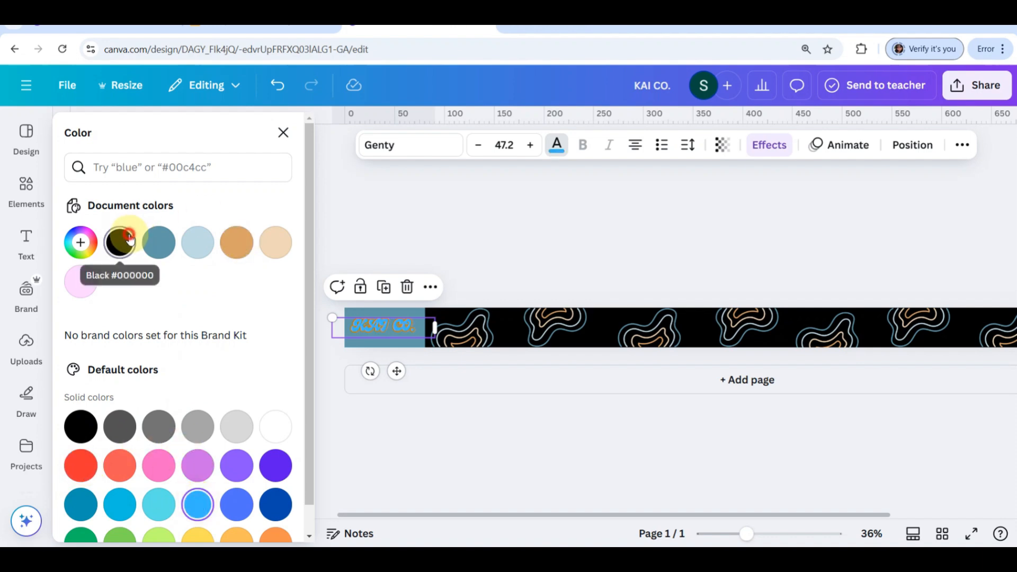
pyautogui.click(514, 165)
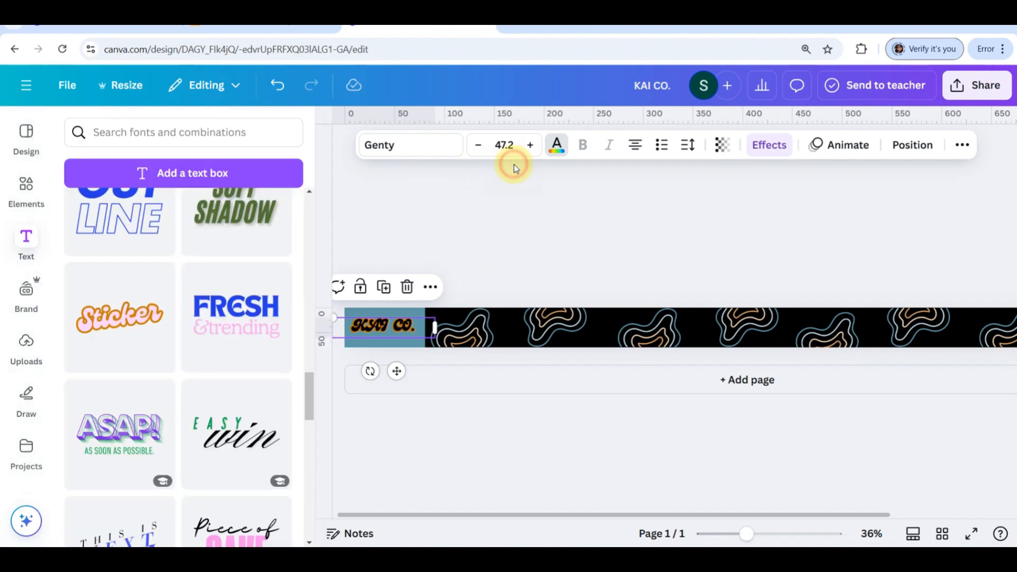
pyautogui.click(491, 211)
# - Browse the font combinations and insert the "OUT LINE" combination onto the strap
pyautogui.scroll(-3, 466, 336)
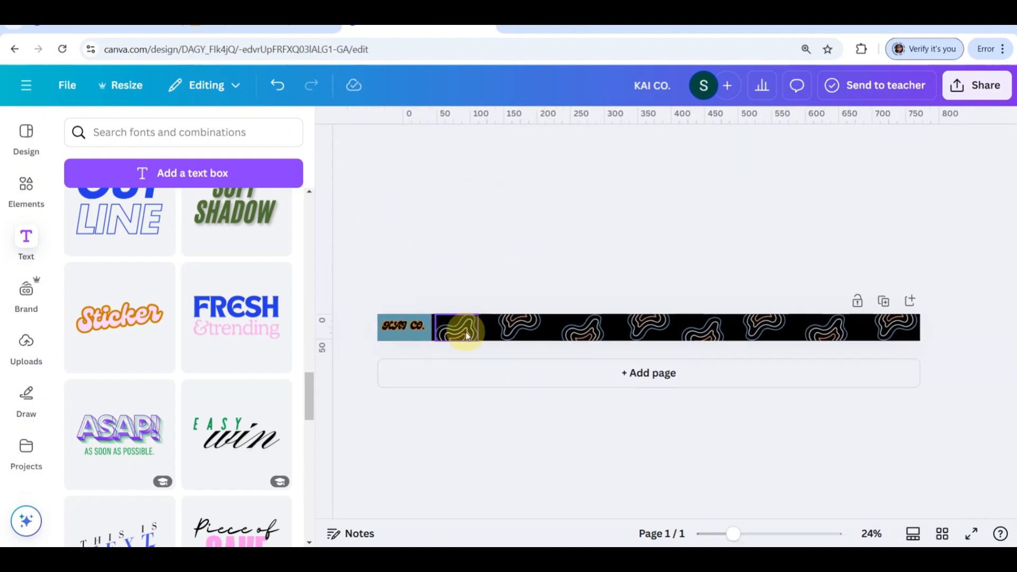
pyautogui.scroll(-10, 197, 416)
pyautogui.scroll(-2, 195, 415)
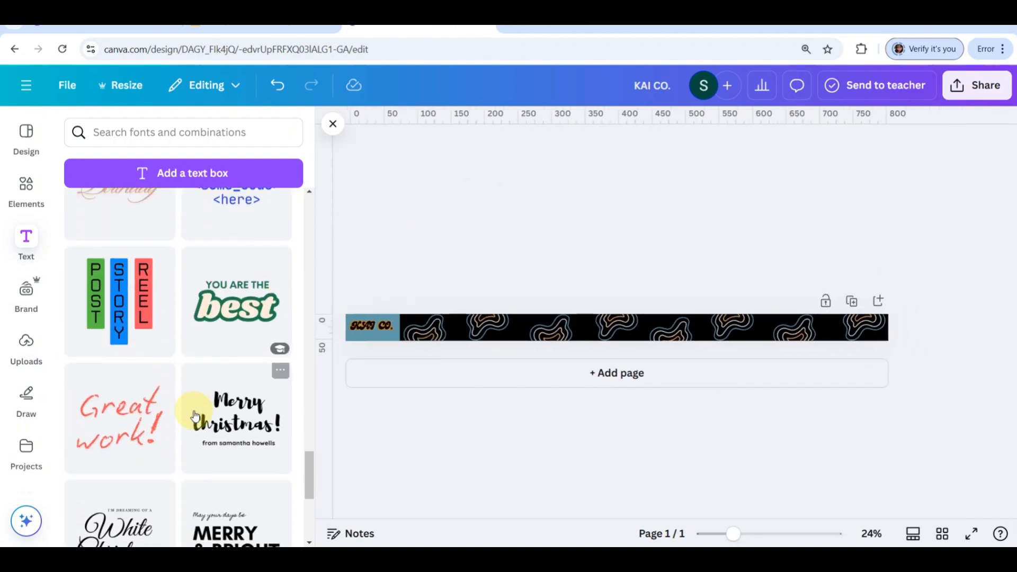
pyautogui.scroll(-6, 182, 392)
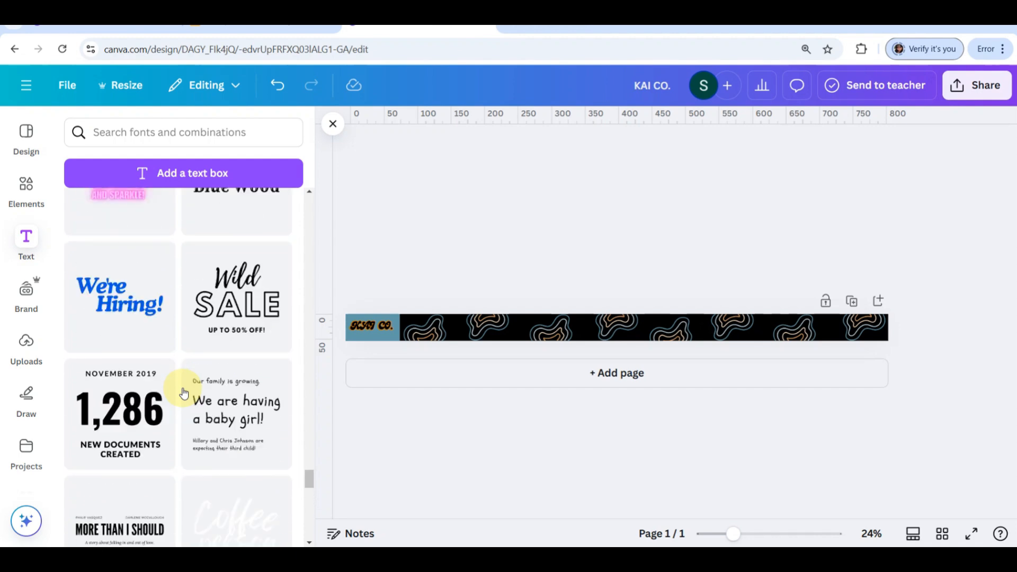
pyautogui.scroll(5, 184, 393)
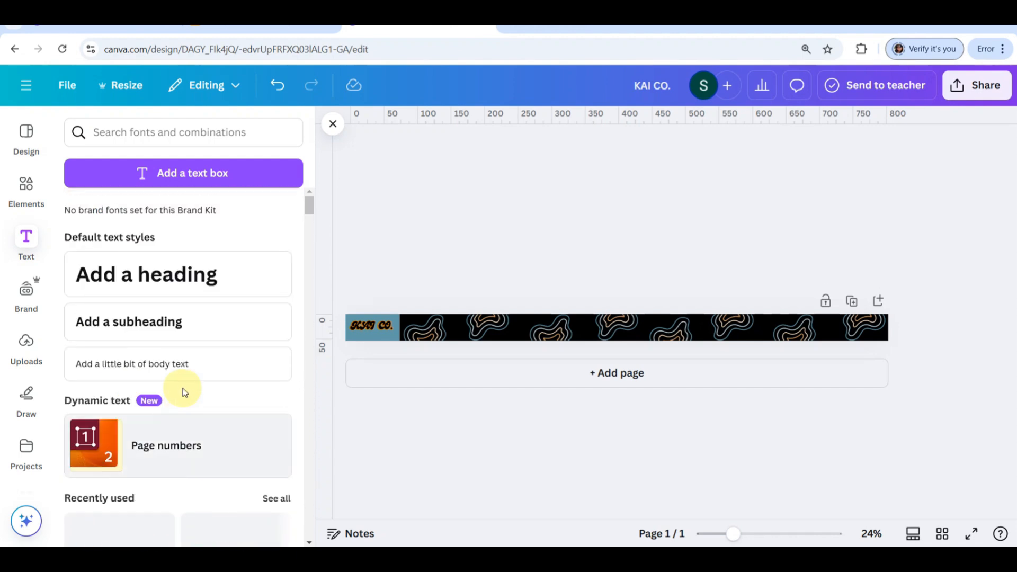
pyautogui.scroll(-10, 180, 294)
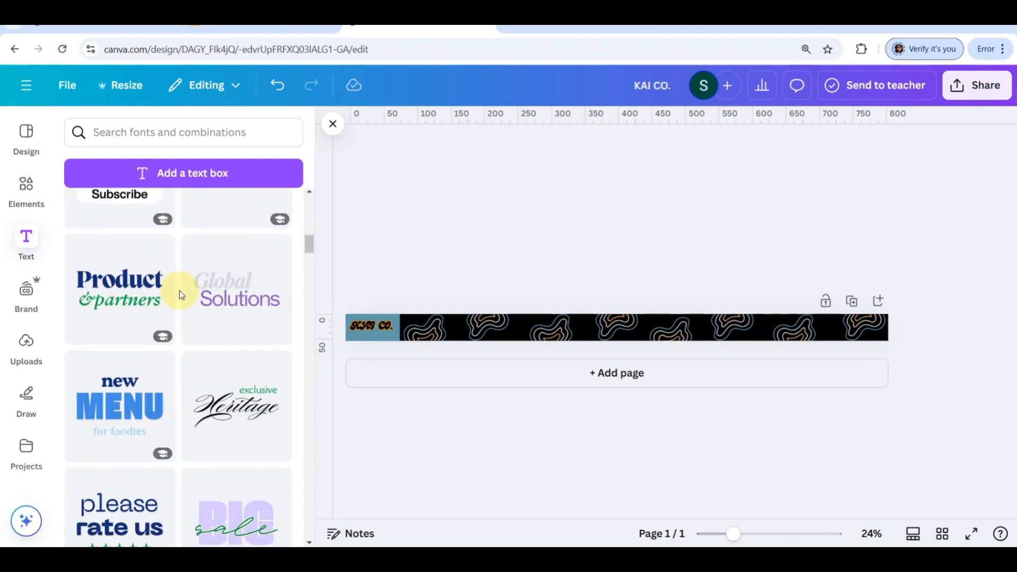
pyautogui.scroll(-3, 179, 292)
pyautogui.scroll(1, 179, 292)
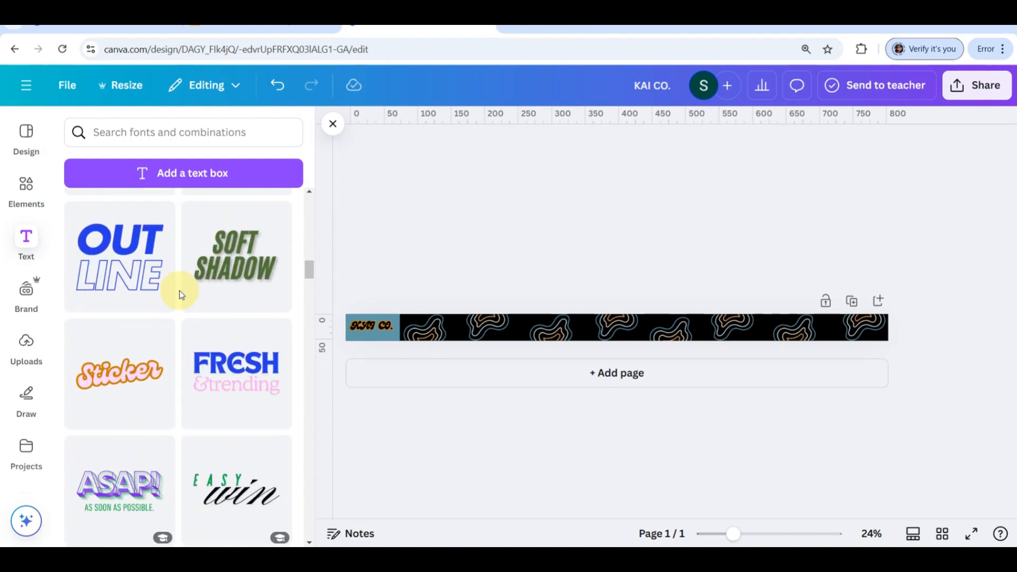
pyautogui.click(123, 266)
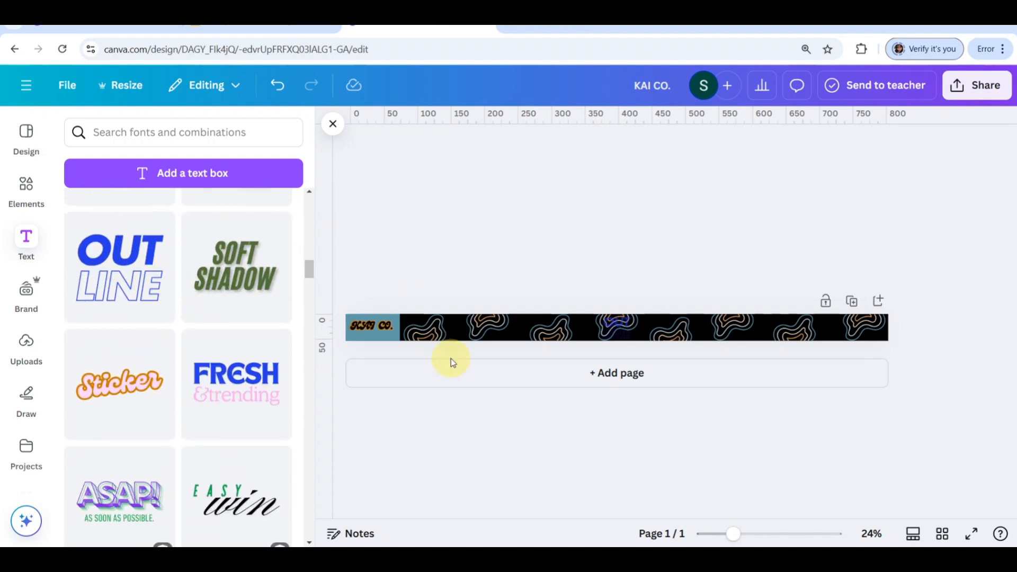
# - Recolor the "OUT LINE" text yellow and widen its text box toward the strap's brand block
pyautogui.scroll(3, 619, 323)
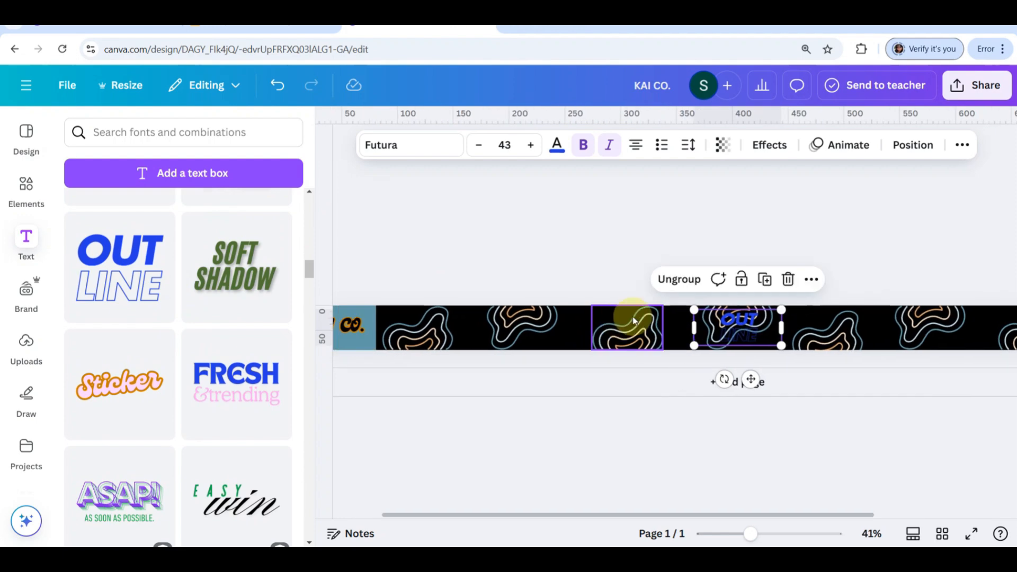
pyautogui.click(557, 143)
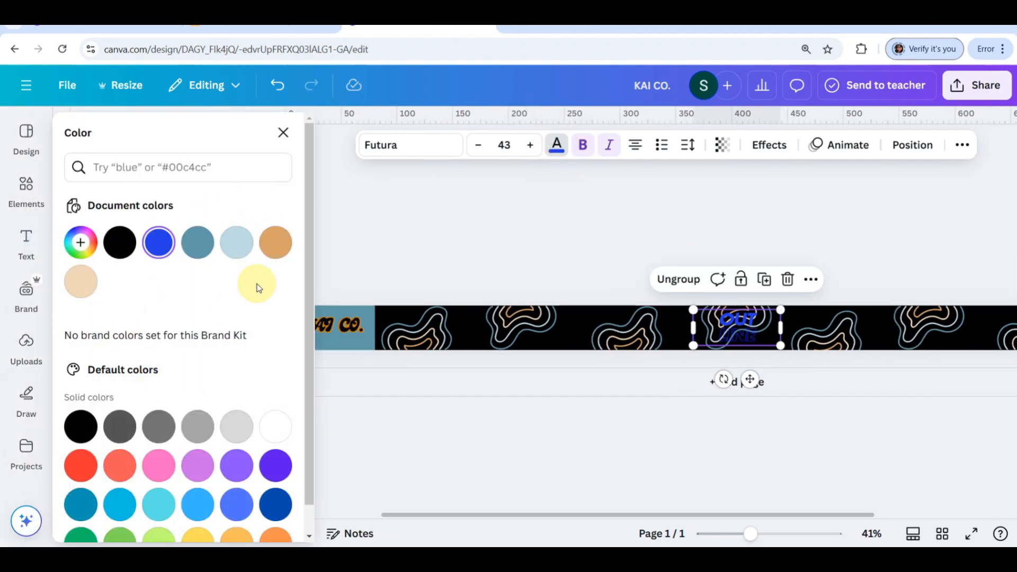
pyautogui.scroll(-1, 186, 375)
pyautogui.click(196, 512)
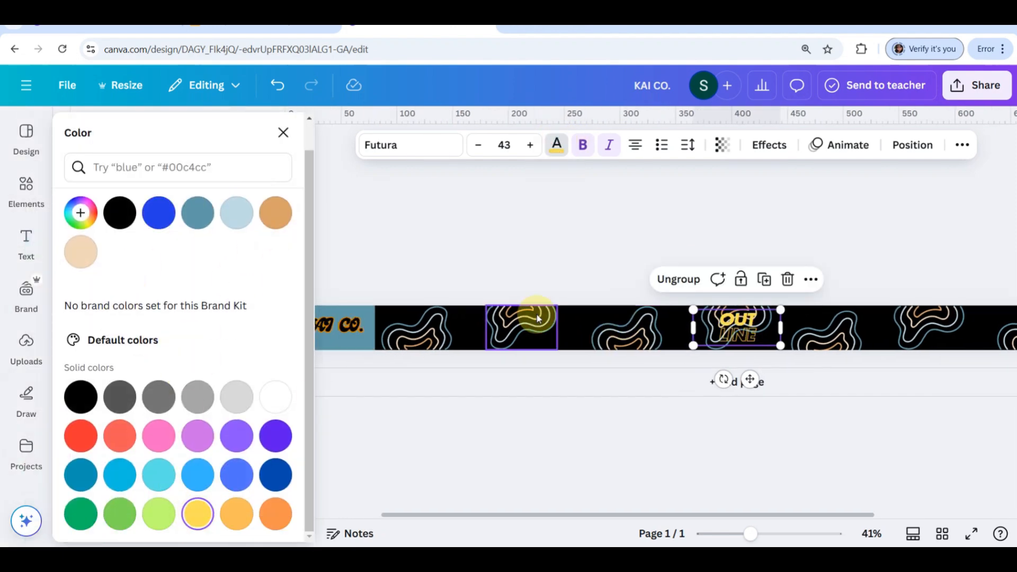
pyautogui.moveTo(693, 328); pyautogui.dragTo(592, 326)
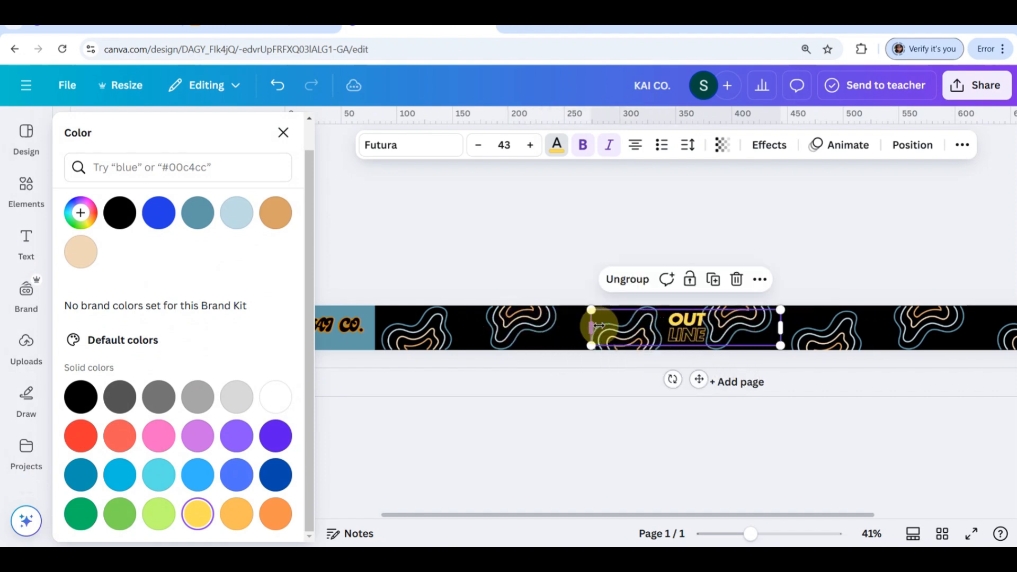
# - Remove the "LINE" wording and move "OUT" onto the first contour graphic beside the teal block
pyautogui.click(674, 333)
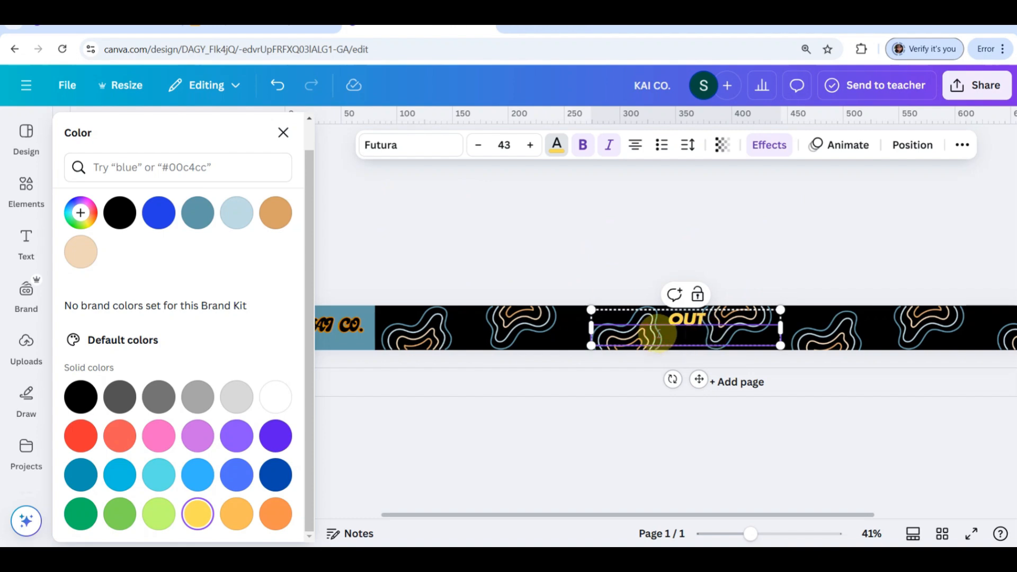
pyautogui.click(608, 207)
pyautogui.click(717, 252)
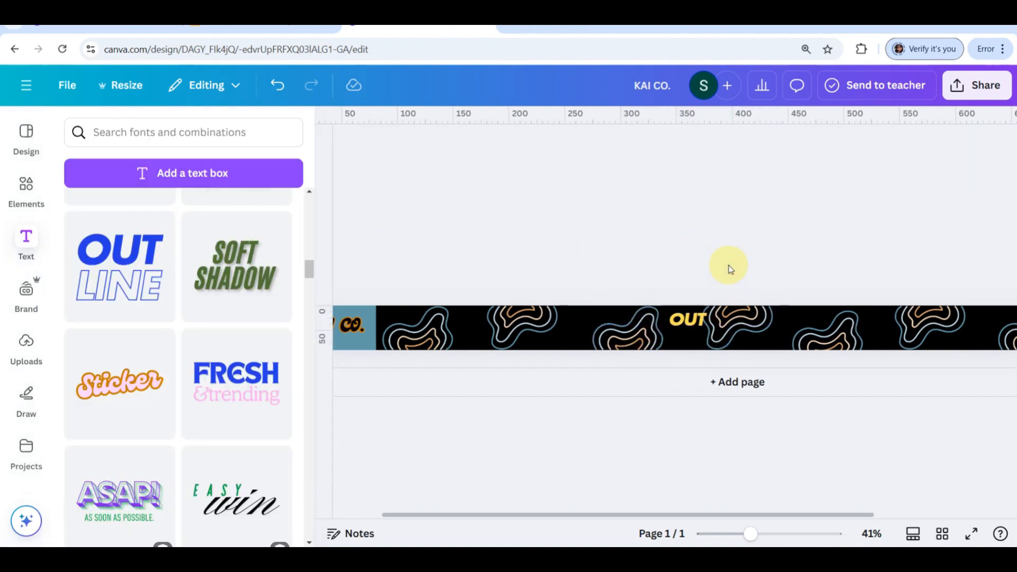
pyautogui.moveTo(688, 319); pyautogui.dragTo(418, 327)
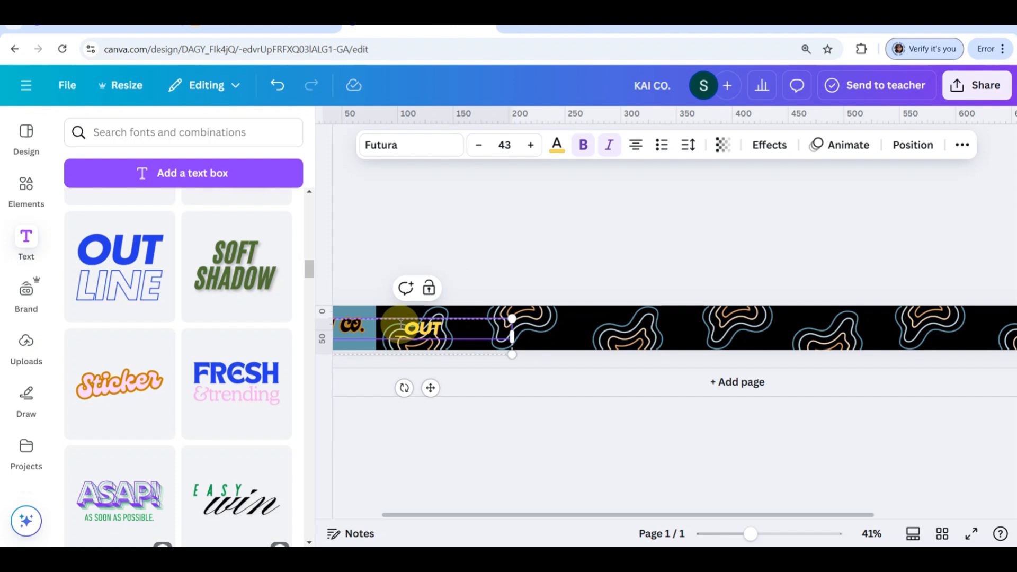
# - Replace "OUT" with "-TOP 1 CO." and shift the text clear of the teal block
pyautogui.press('BackSpace')
pyautogui.write('-TO')
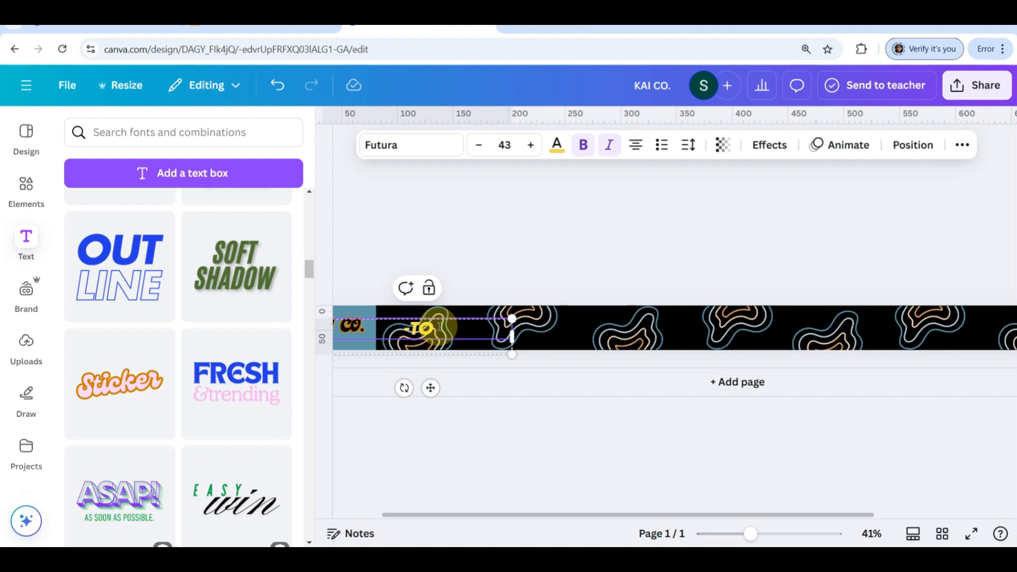
pyautogui.write('!')
pyautogui.write(' CO')
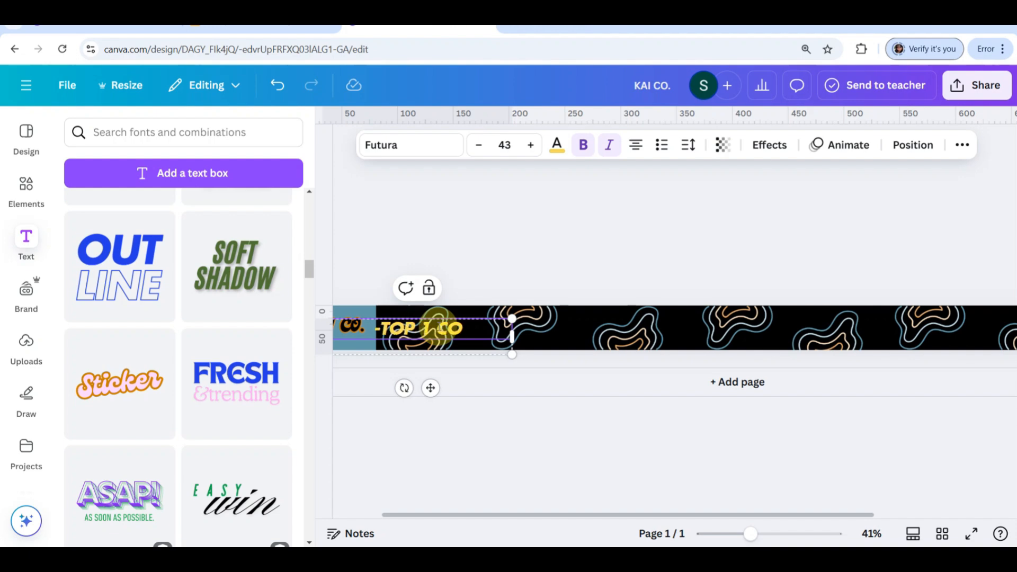
pyautogui.write('.')
pyautogui.click(506, 479)
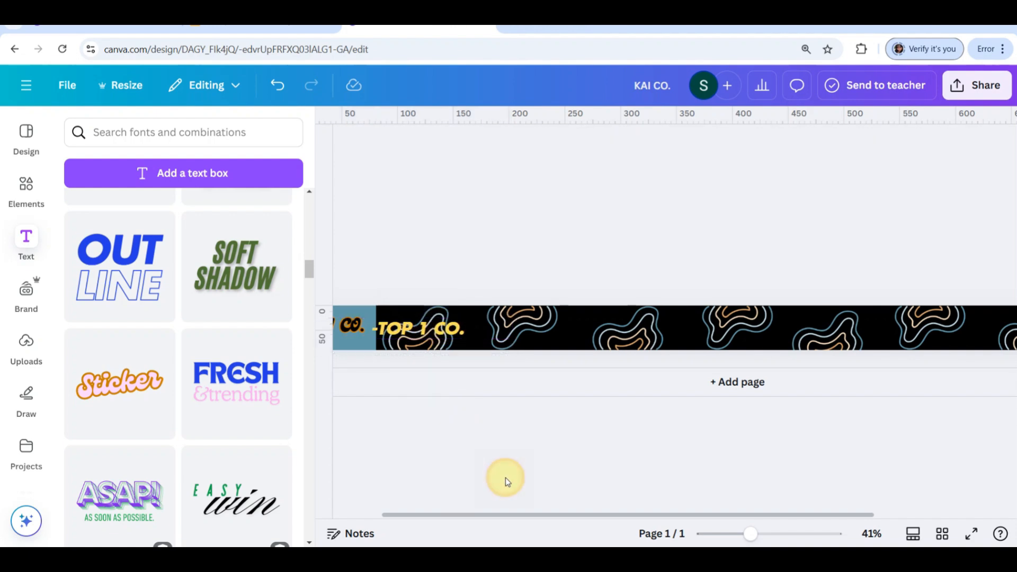
pyautogui.moveTo(422, 325); pyautogui.dragTo(446, 328)
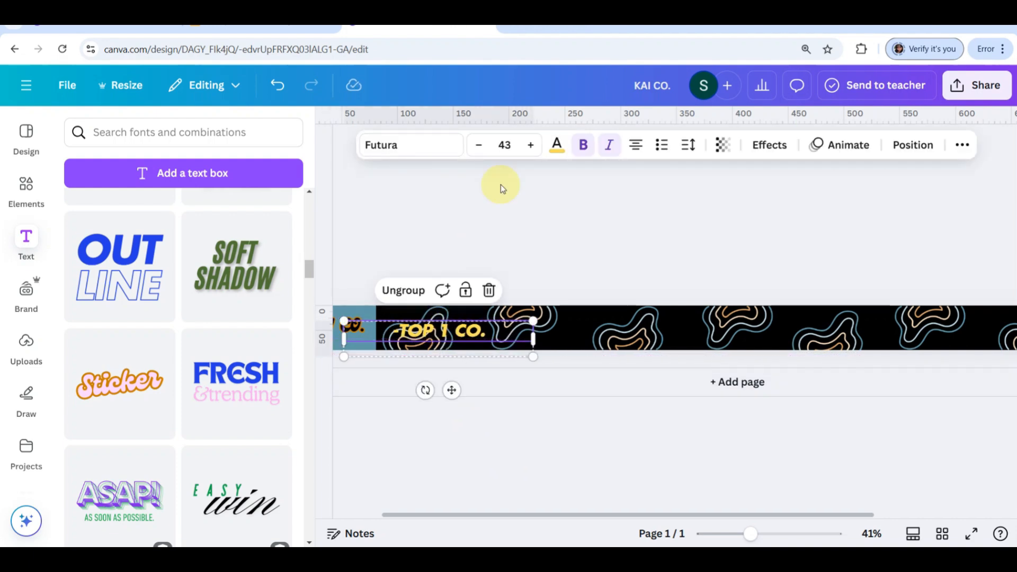
# - Change the "-TOP 1 CO." text to a deeper golden yellow with the custom color picker
pyautogui.click(557, 145)
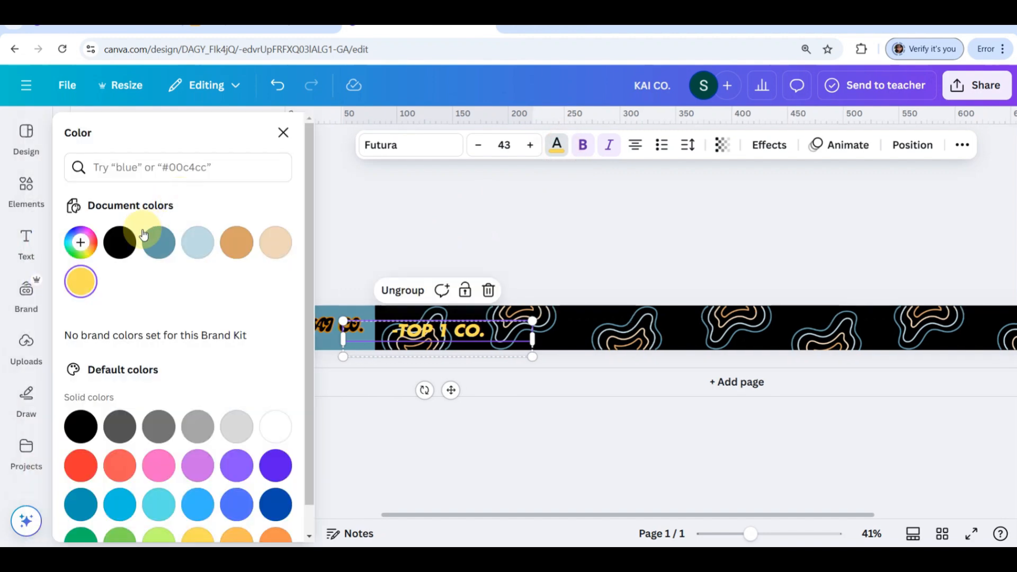
pyautogui.click(81, 242)
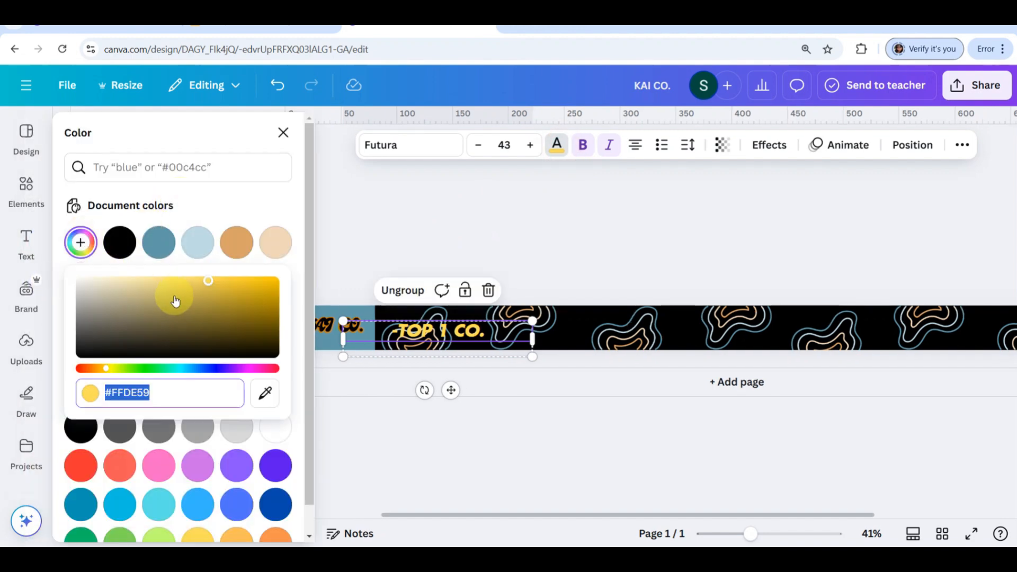
pyautogui.moveTo(216, 272); pyautogui.dragTo(241, 280)
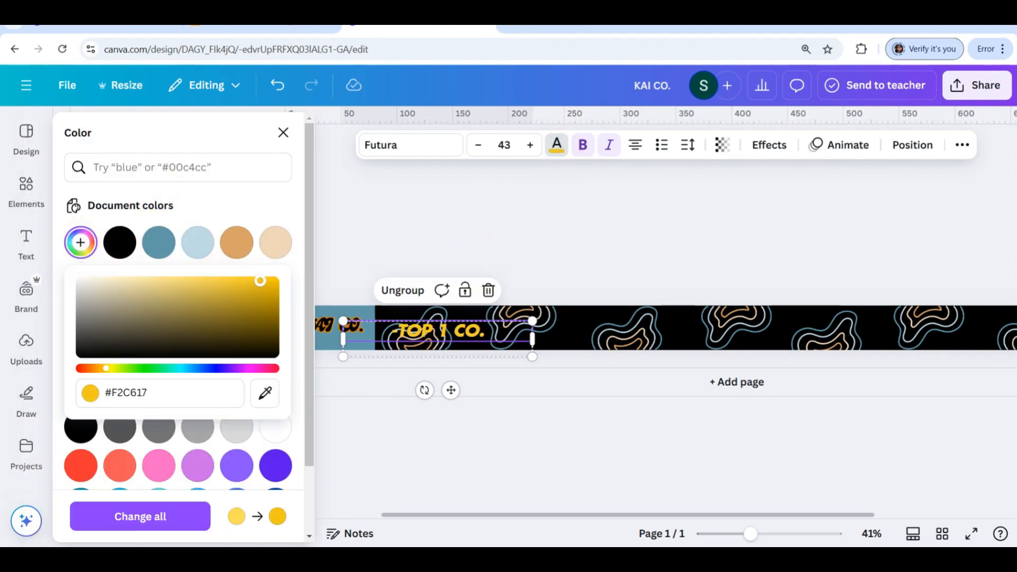
# - Enlarge the "-TOP 1 CO." text to size 65.8 and position it on the strap just after the teal block
pyautogui.moveTo(532, 321); pyautogui.dragTo(632, 283)
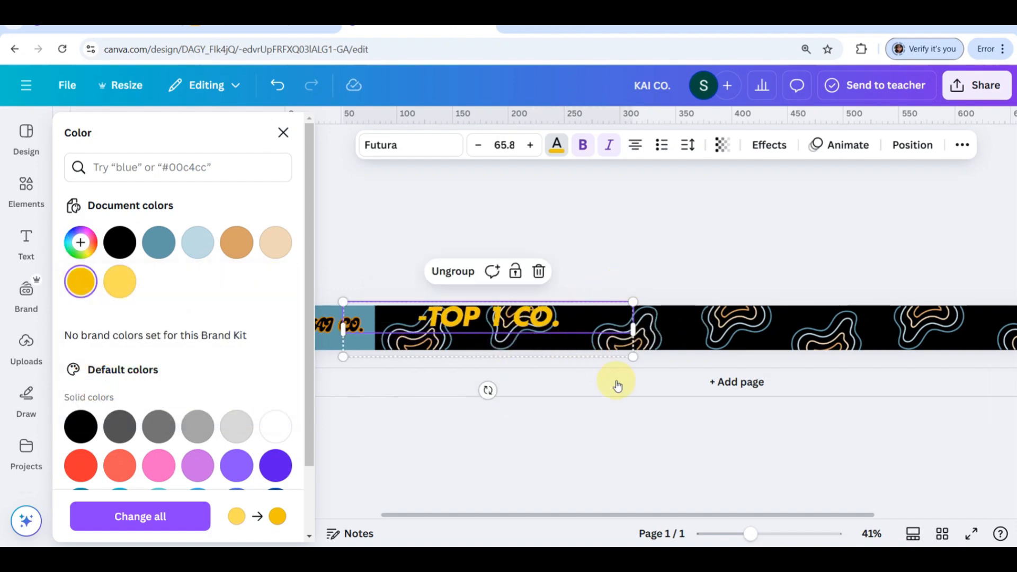
pyautogui.click(526, 328)
pyautogui.moveTo(526, 329); pyautogui.dragTo(483, 330)
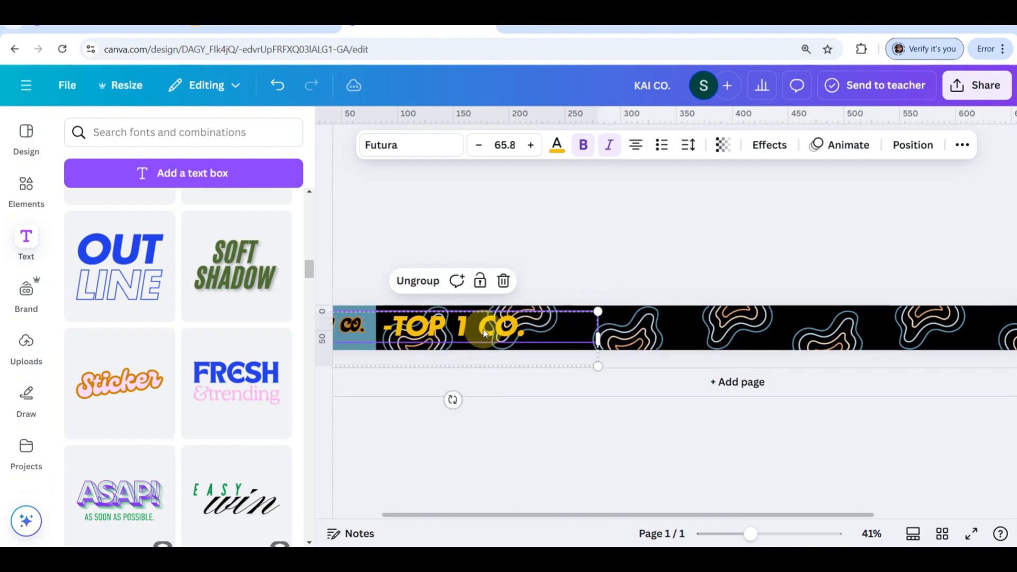
pyautogui.click(606, 440)
pyautogui.scroll(-3, 602, 431)
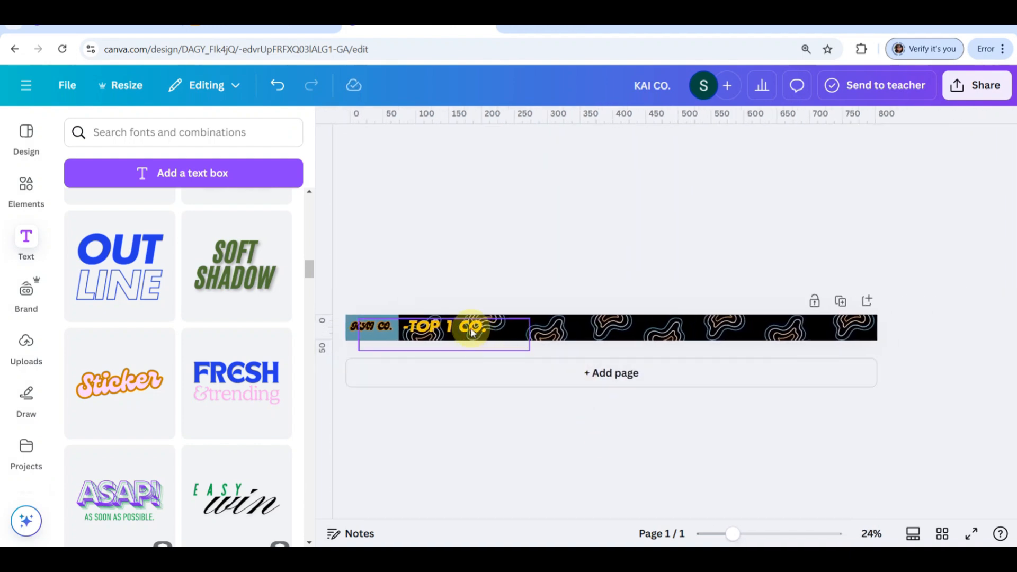
pyautogui.moveTo(473, 332); pyautogui.dragTo(486, 331)
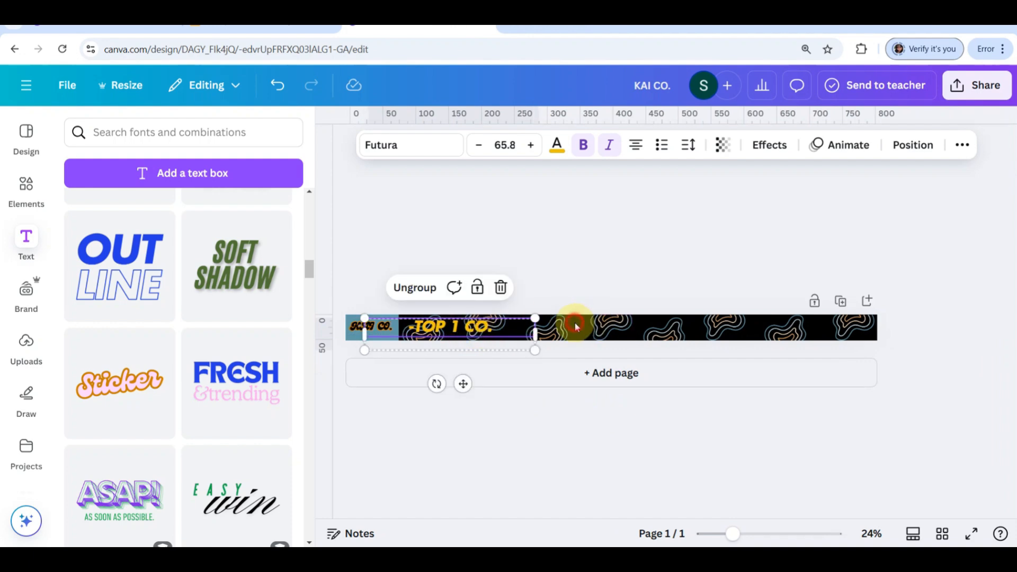
# - Make two copies of the "-TOP 1 CO." text and line them up along the strap after the original
pyautogui.moveTo(446, 329); pyautogui.dragTo(535, 333)
pyautogui.click(675, 332)
pyautogui.hotkey('ctrl', 'v')
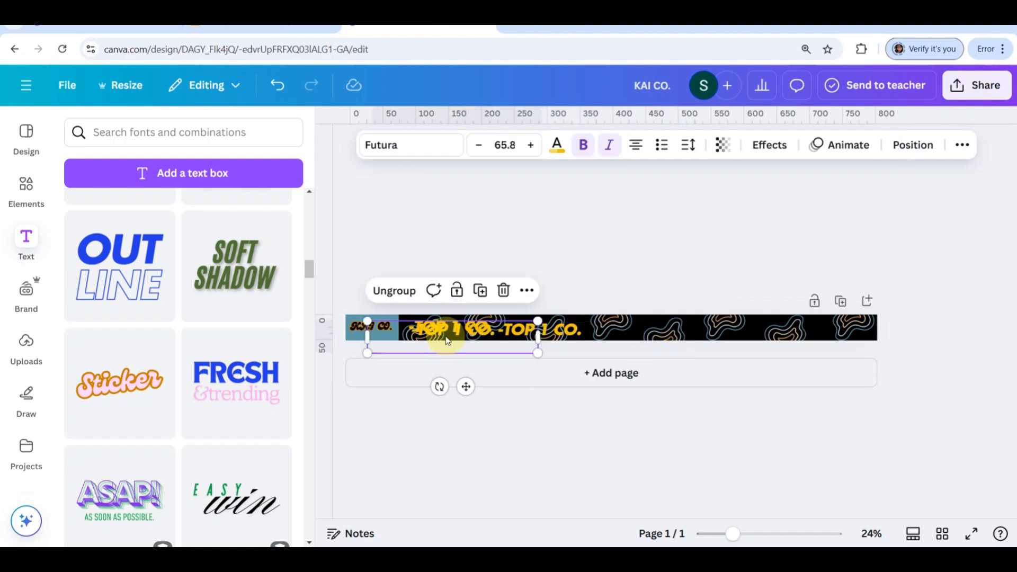
pyautogui.moveTo(427, 333); pyautogui.dragTo(614, 331)
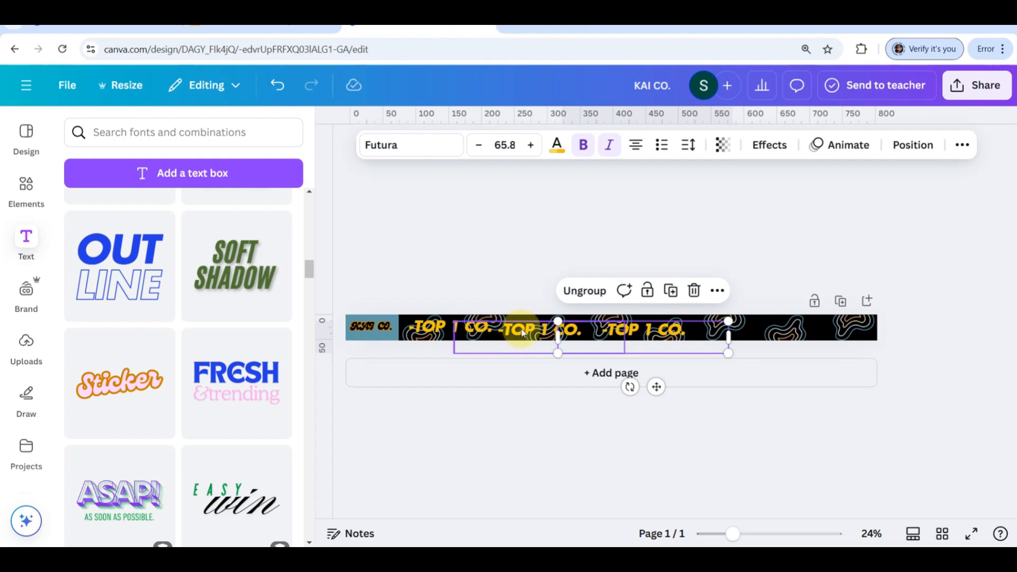
pyautogui.moveTo(520, 328); pyautogui.dragTo(522, 326)
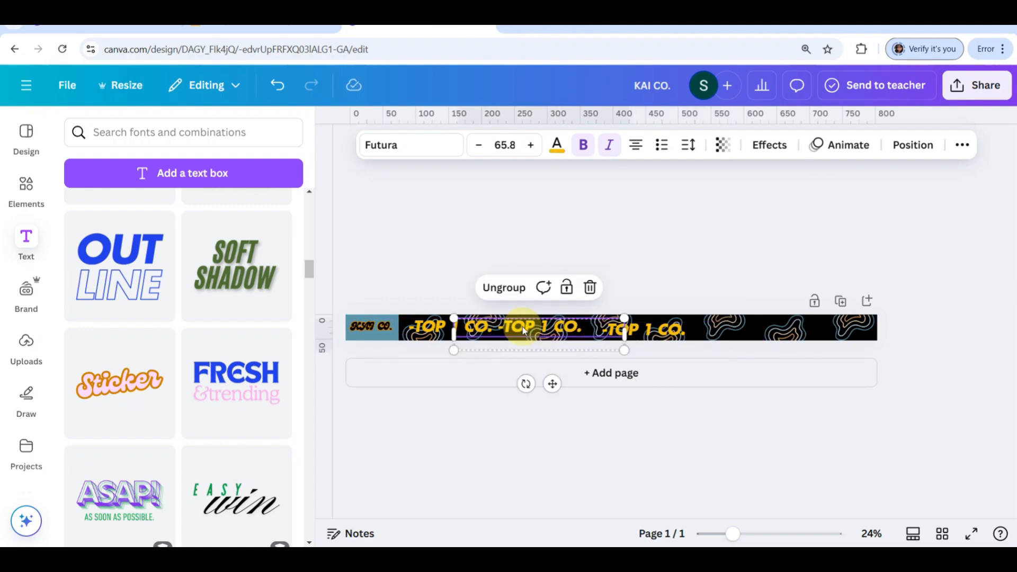
# - Move the third "-TOP 1 CO." to the strap's far end, paste a fourth, and space all four along the strap
pyautogui.click(670, 331)
pyautogui.moveTo(671, 332); pyautogui.dragTo(845, 325)
pyautogui.hotkey('ctrl', 'v')
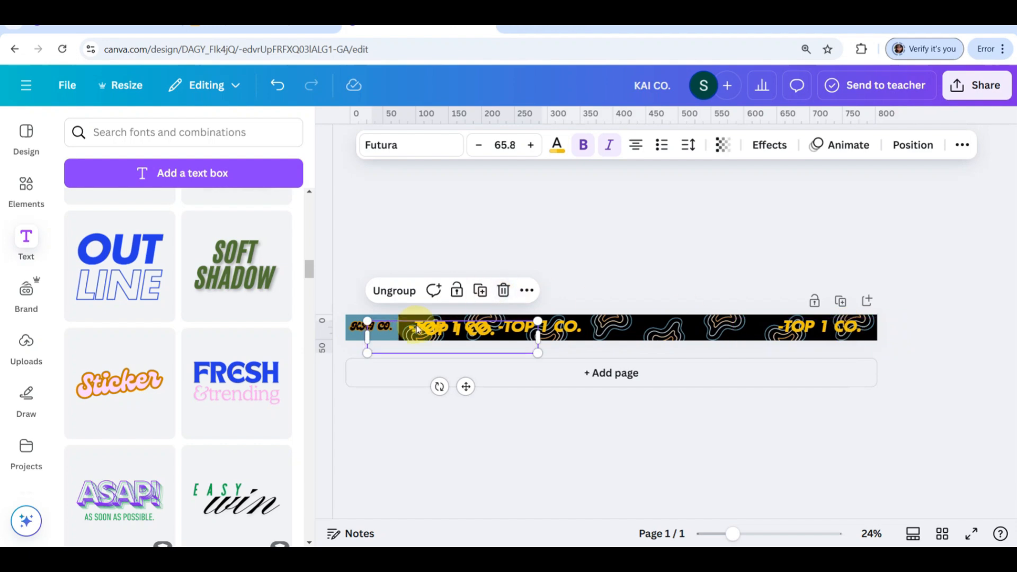
pyautogui.moveTo(444, 330); pyautogui.dragTo(674, 325)
pyautogui.moveTo(536, 324); pyautogui.dragTo(552, 324)
pyautogui.click(452, 443)
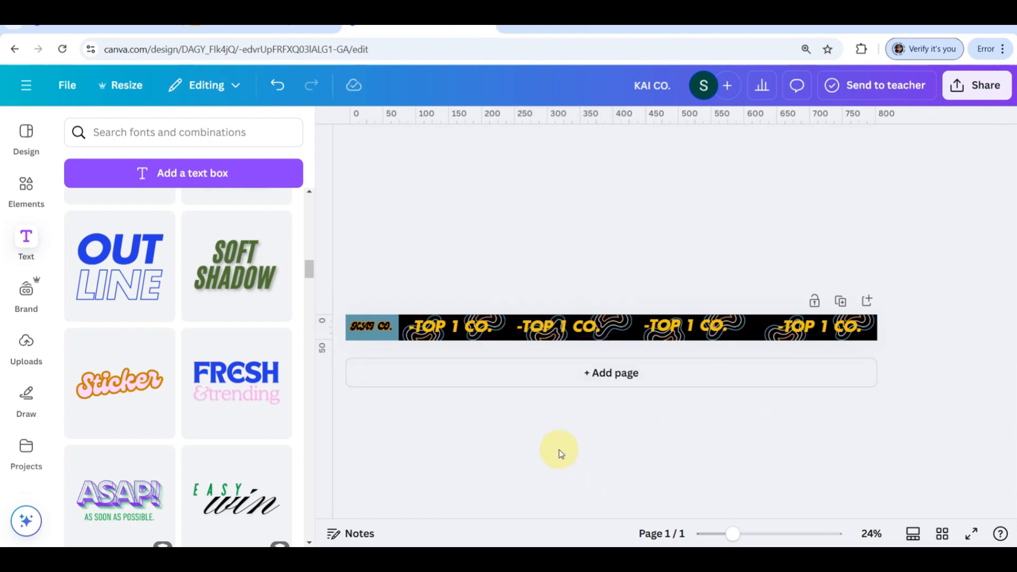
# - Add a blank page to the design and duplicate the finished strap on page 1
pyautogui.scroll(3, 736, 380)
pyautogui.scroll(-3, 733, 379)
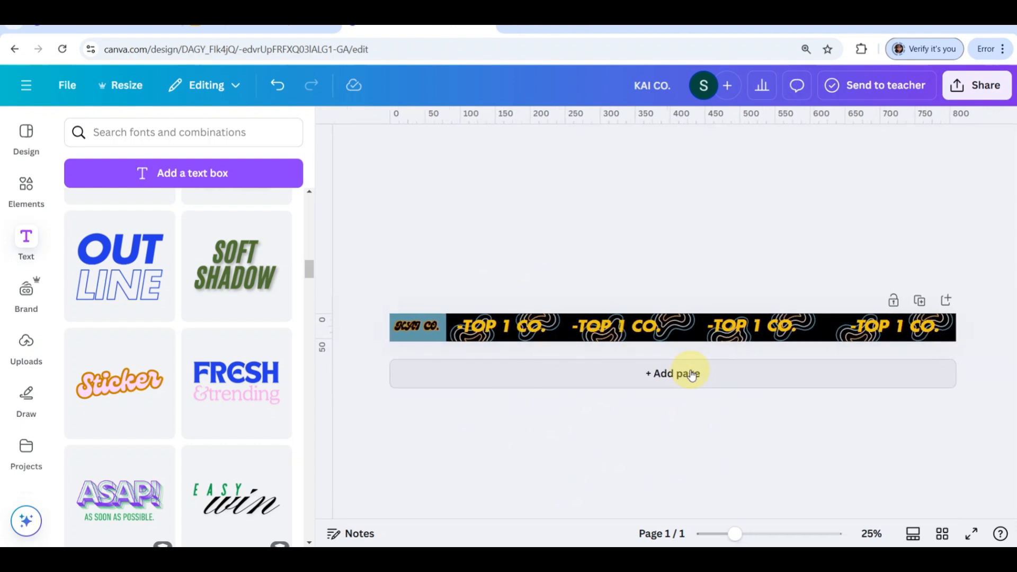
pyautogui.click(623, 375)
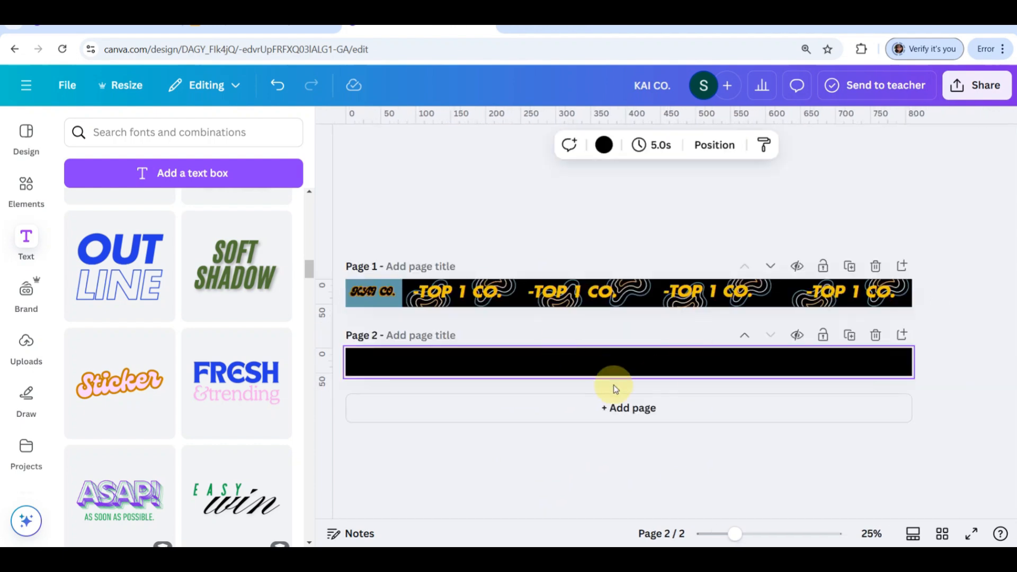
pyautogui.click(849, 266)
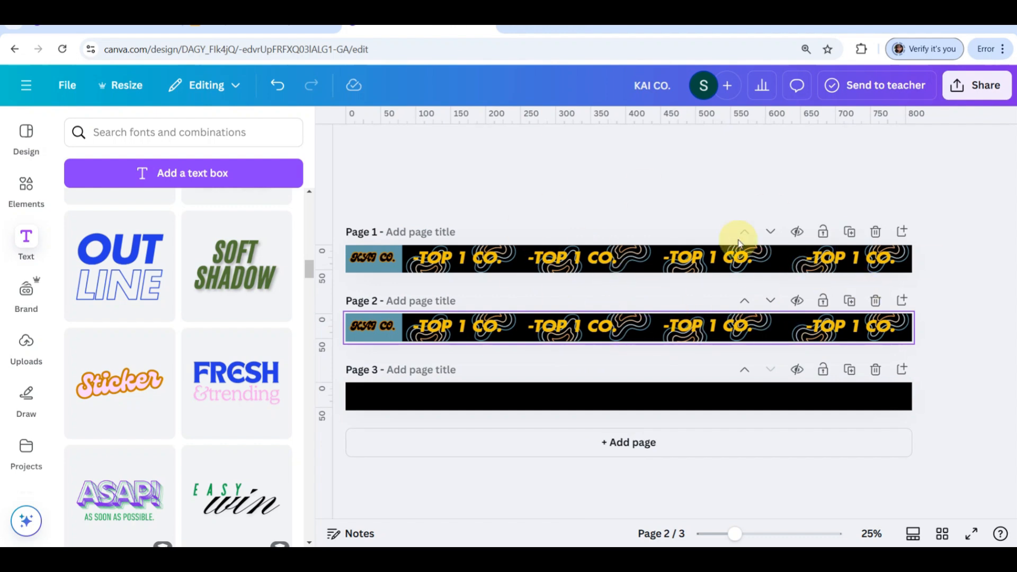
# - Look at the sharing options, and preview pages 2 and 1 of the strap in full-screen presentation
pyautogui.click(960, 82)
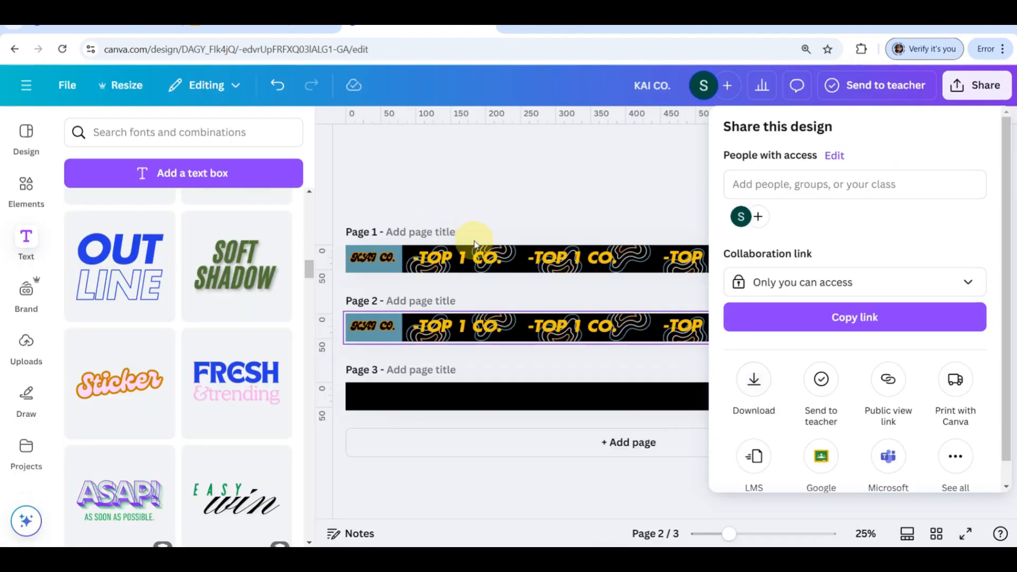
pyautogui.click(554, 141)
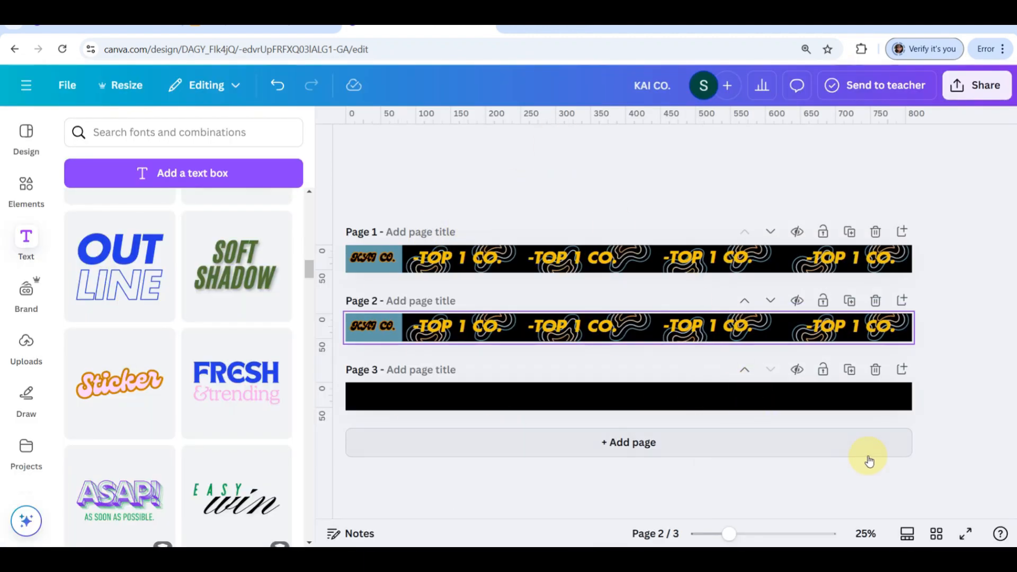
pyautogui.click(957, 536)
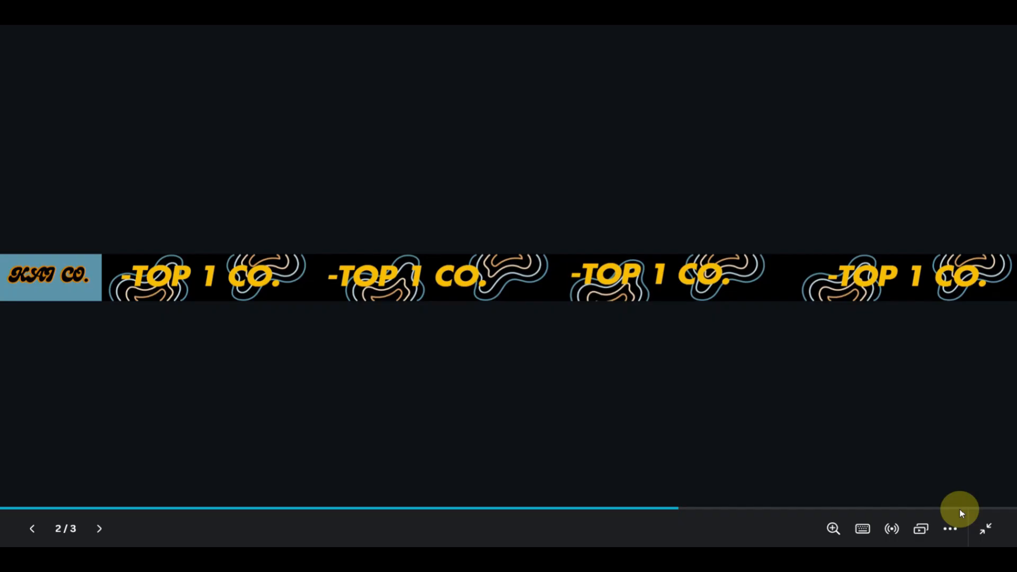
pyautogui.press('Left')
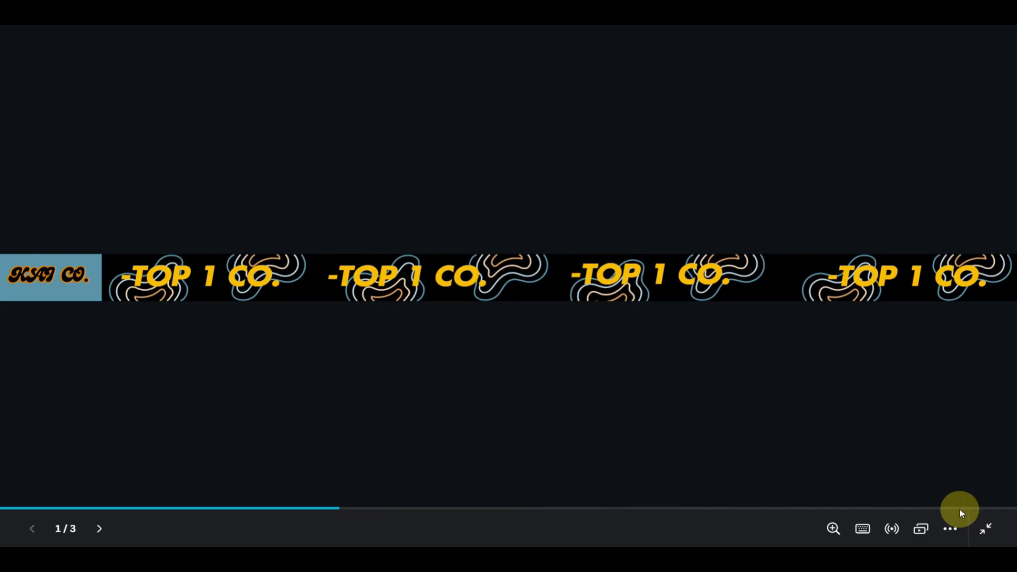
pyautogui.press('Escape')
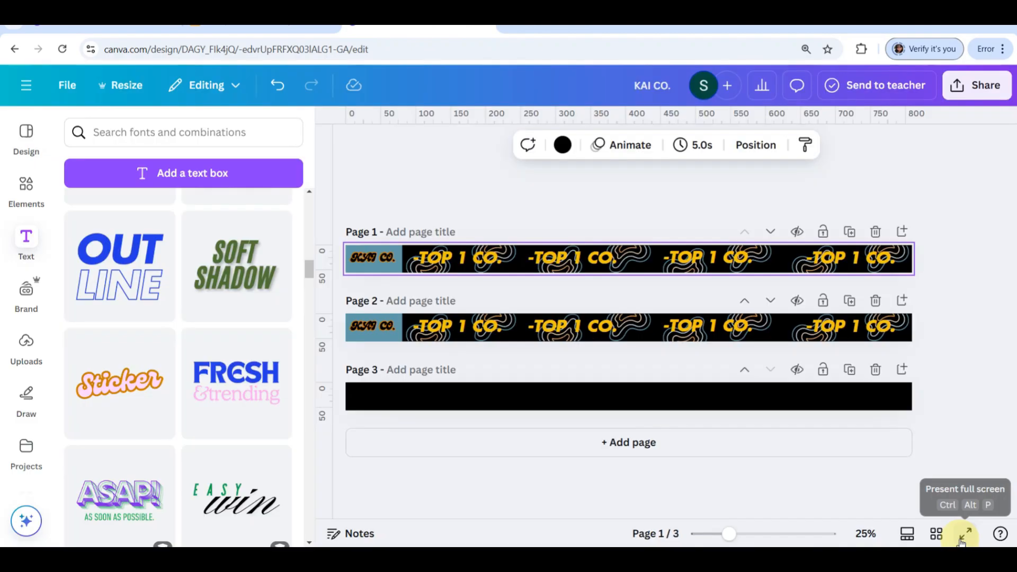